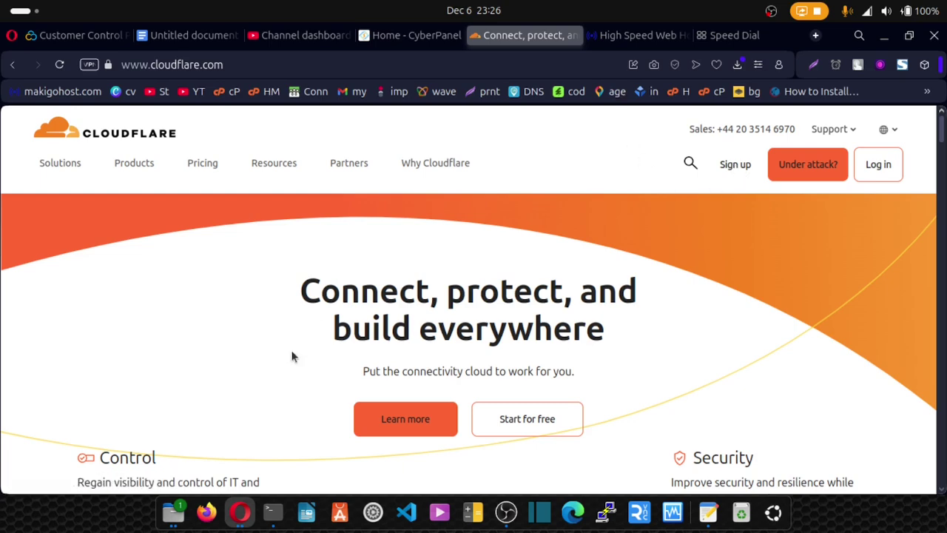
Step: Switch to the MakigoHost window and open the Domain Registration page
{"action": "left_click", "coordinate": [240, 516]}
{"action": "left_click", "coordinate": [560, 296]}
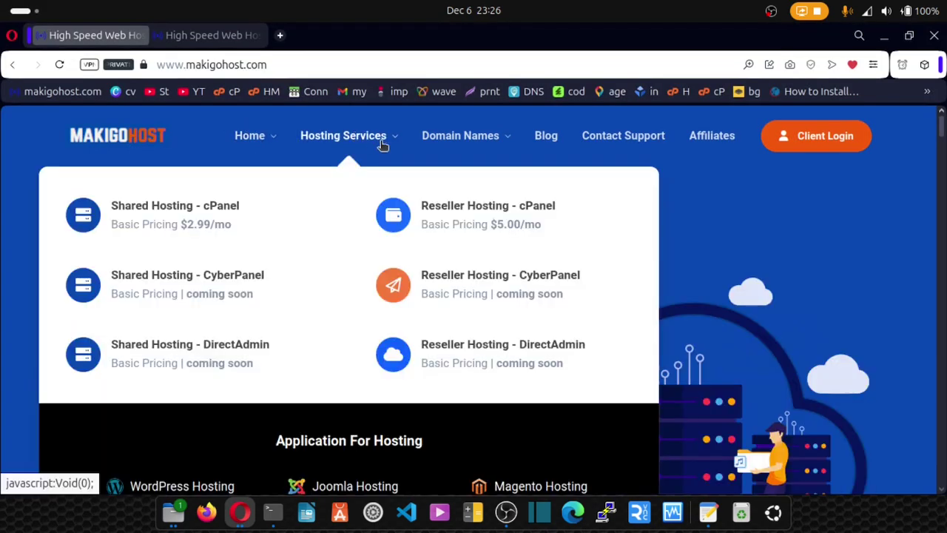
{"action": "mouse_move", "coordinate": [446, 137]}
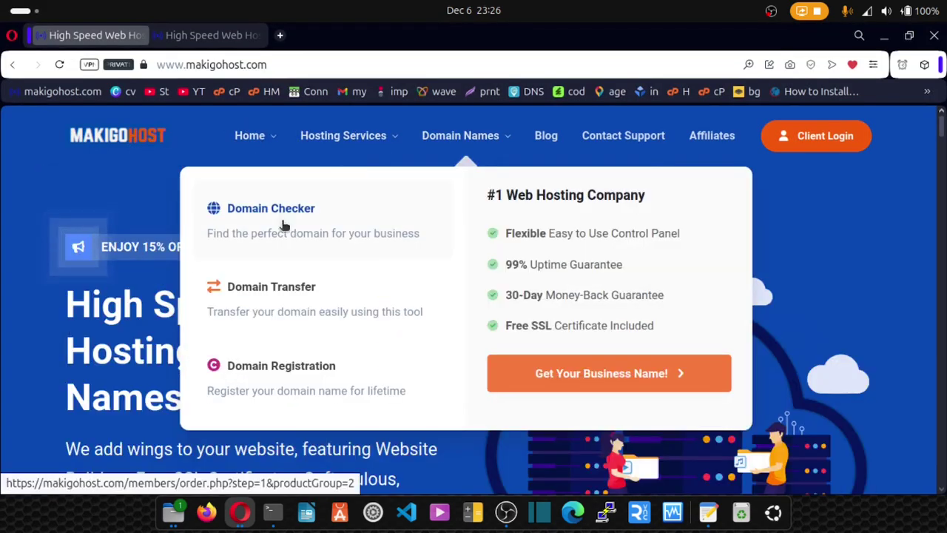
{"action": "left_click", "coordinate": [274, 377]}
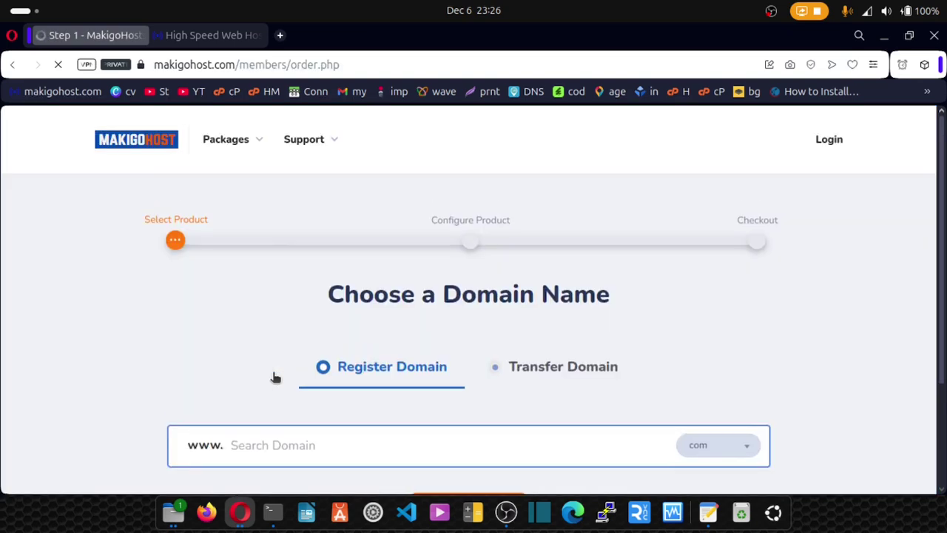
{"action": "scroll", "coordinate": [274, 377], "scroll_direction": "down", "scroll_amount": 2}
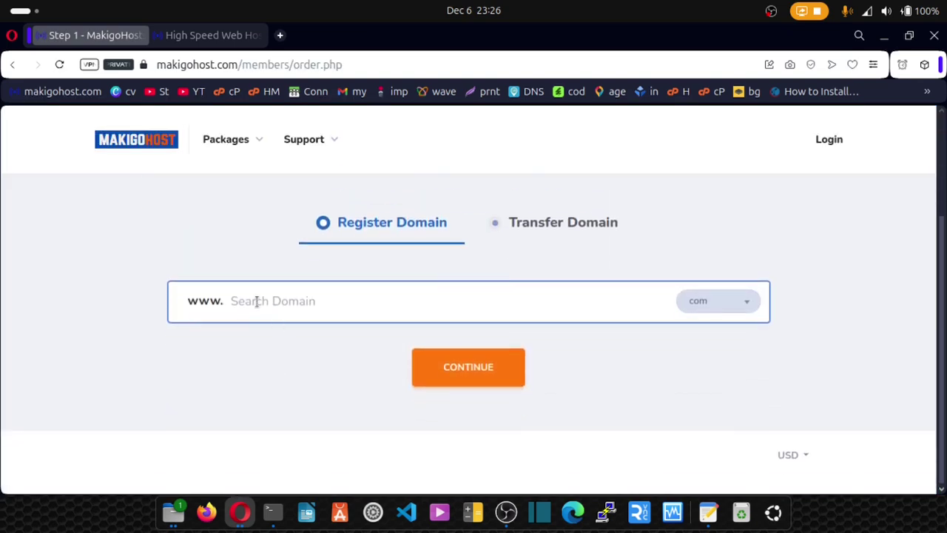
Step: Search for mytutorialz123 with the .com extension to check availability
{"action": "left_click", "coordinate": [256, 301]}
{"action": "type", "text": "my"}
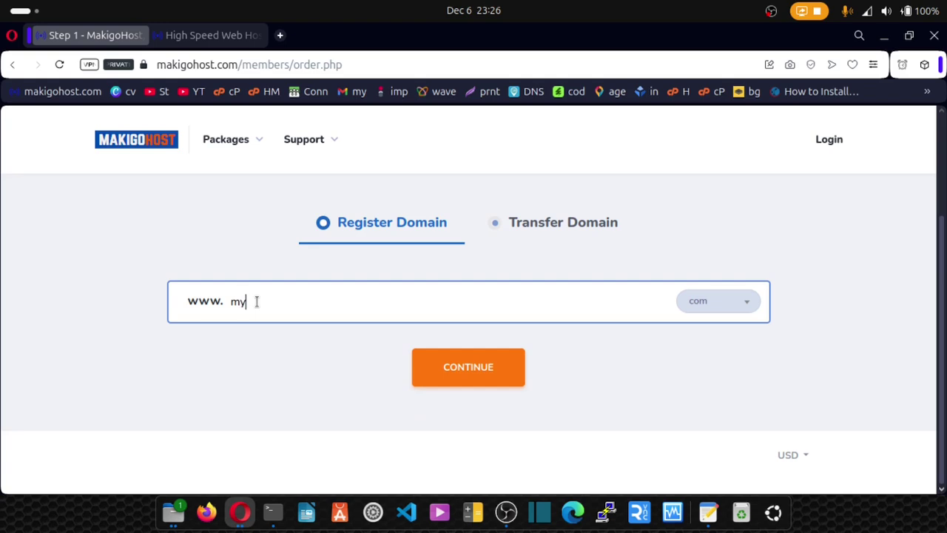
{"action": "type", "text": "tutorialz123"}
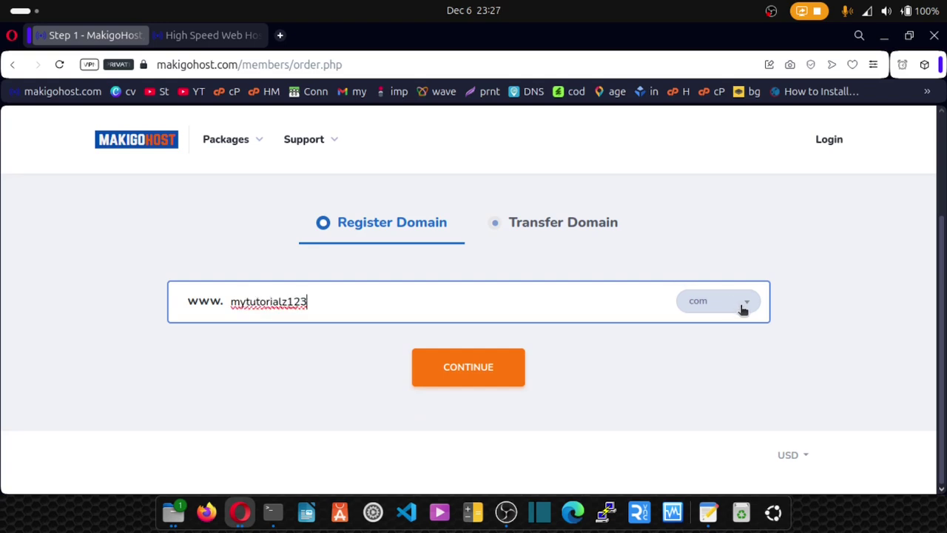
{"action": "left_click", "coordinate": [743, 310]}
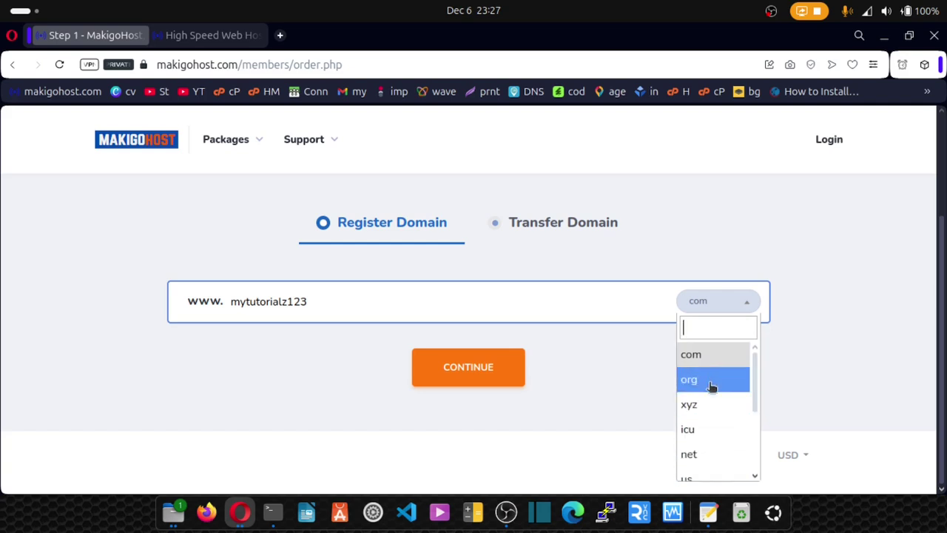
{"action": "left_click", "coordinate": [595, 394]}
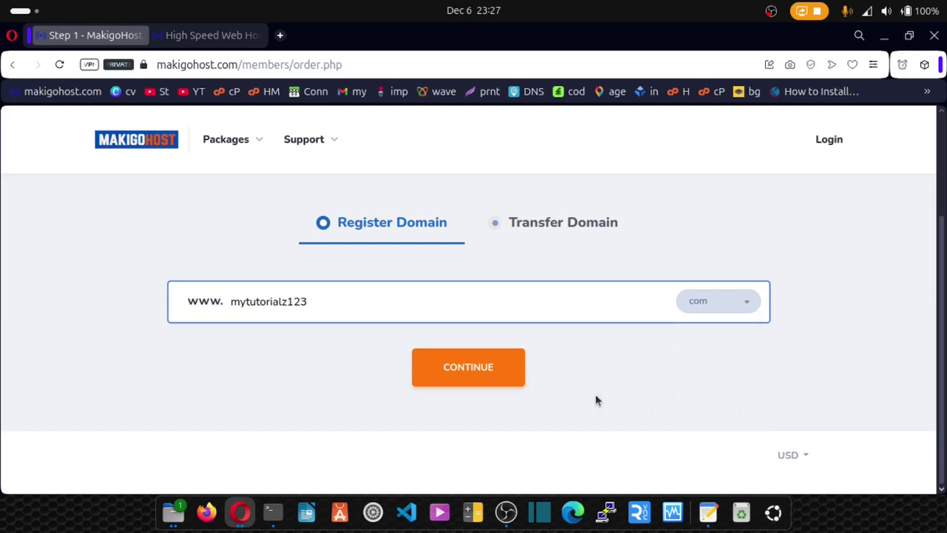
{"action": "left_click", "coordinate": [441, 384]}
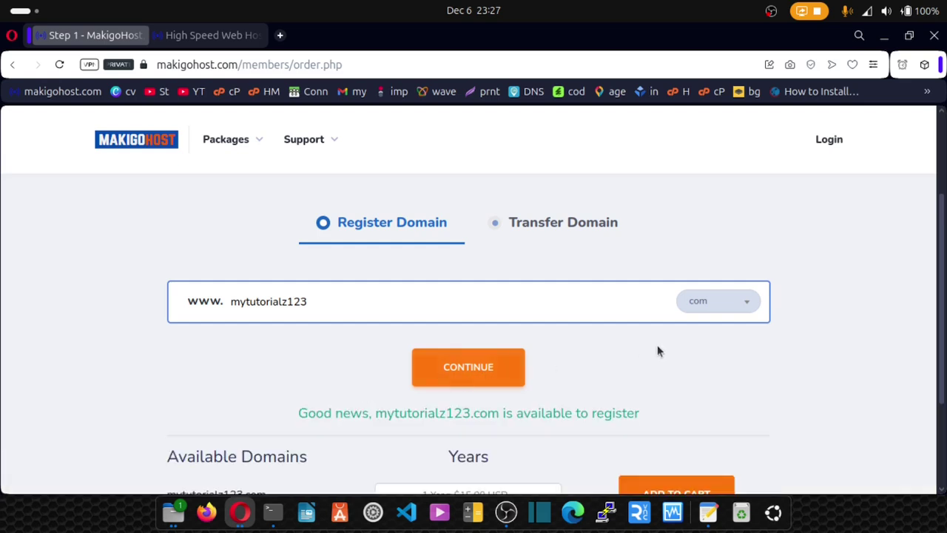
Step: Add mytutorialz123.com to the cart for one year with DNS Management enabled
{"action": "scroll", "coordinate": [659, 351], "scroll_direction": "down", "scroll_amount": 1}
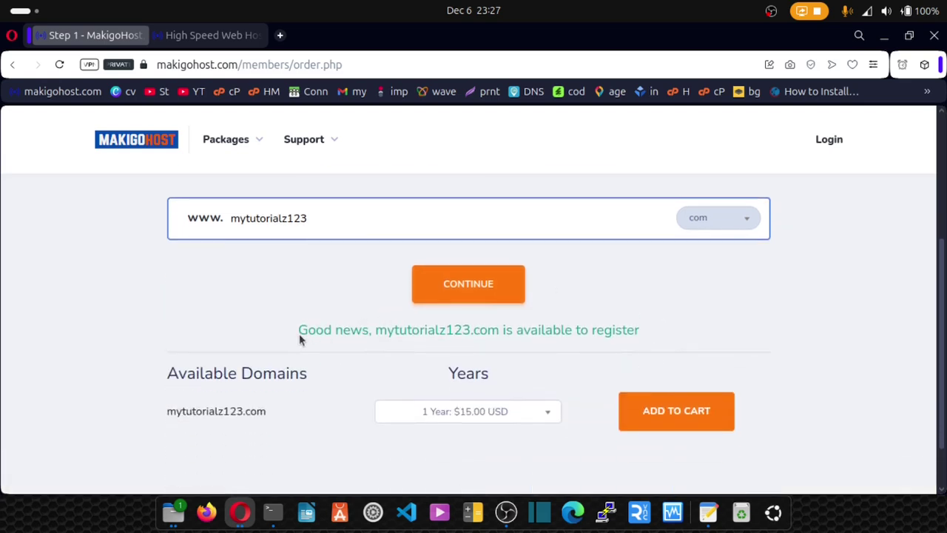
{"action": "left_click_drag", "start_coordinate": [299, 331], "coordinate": [506, 335]}
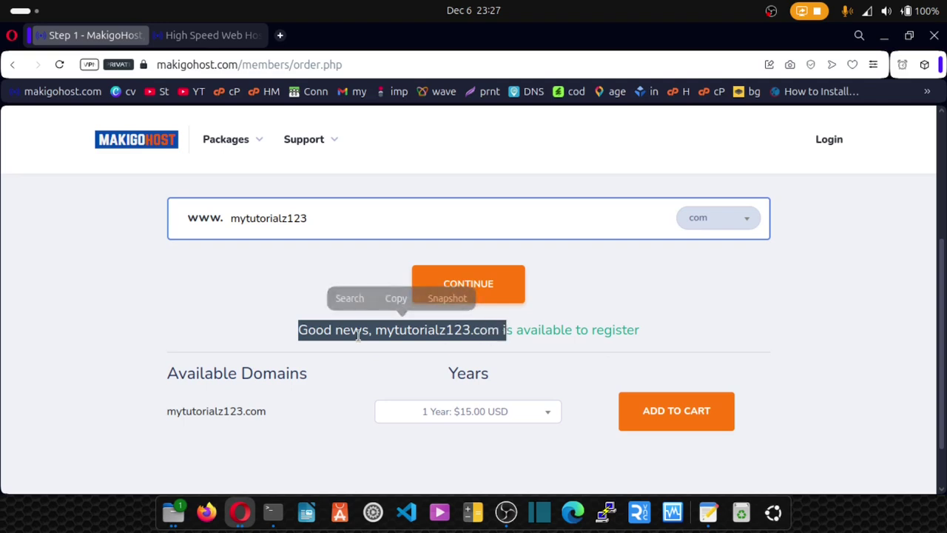
{"action": "left_click", "coordinate": [417, 359]}
{"action": "scroll", "coordinate": [619, 355], "scroll_direction": "down", "scroll_amount": 1}
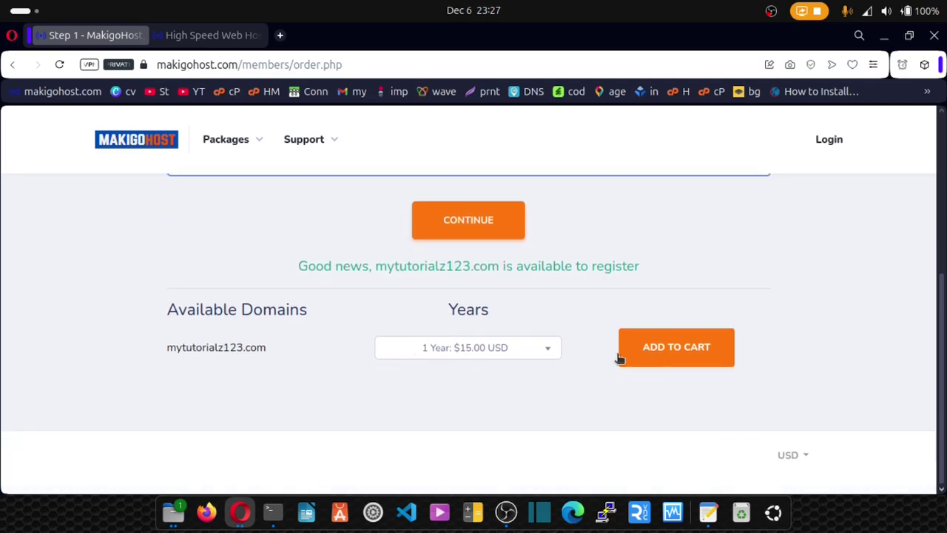
{"action": "left_click", "coordinate": [671, 358]}
{"action": "scroll", "coordinate": [524, 358], "scroll_direction": "down", "scroll_amount": 2}
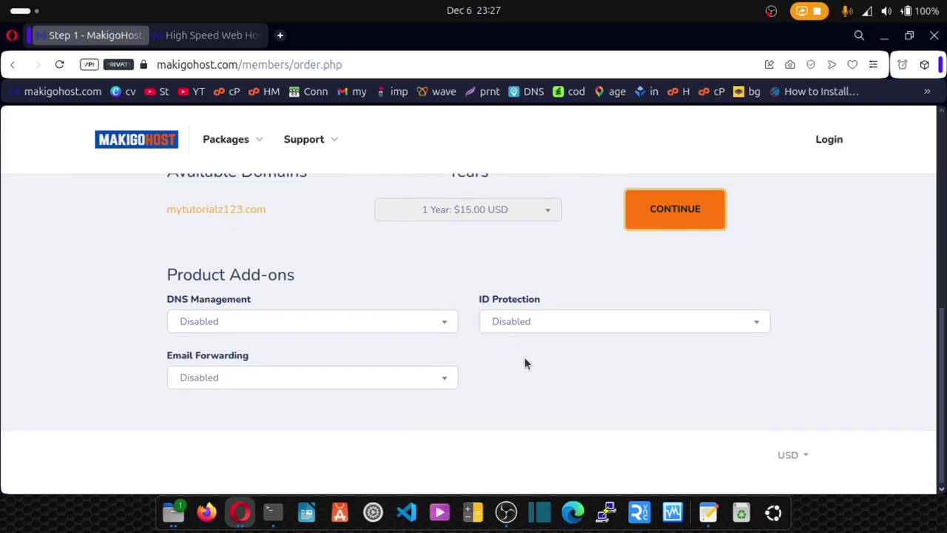
{"action": "left_click", "coordinate": [233, 321]}
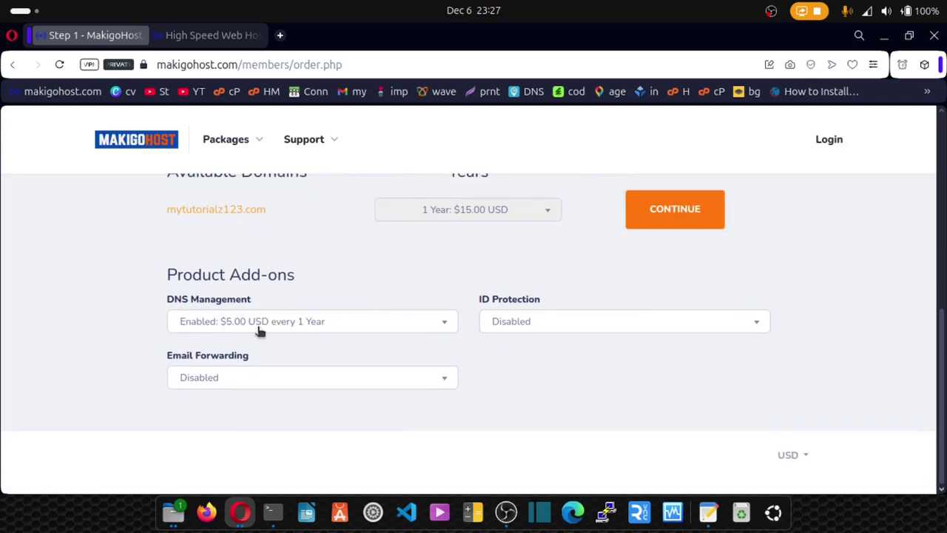
Step: Check out, accept the terms and conditions, place the order and log in to the client area
{"action": "left_click", "coordinate": [678, 220]}
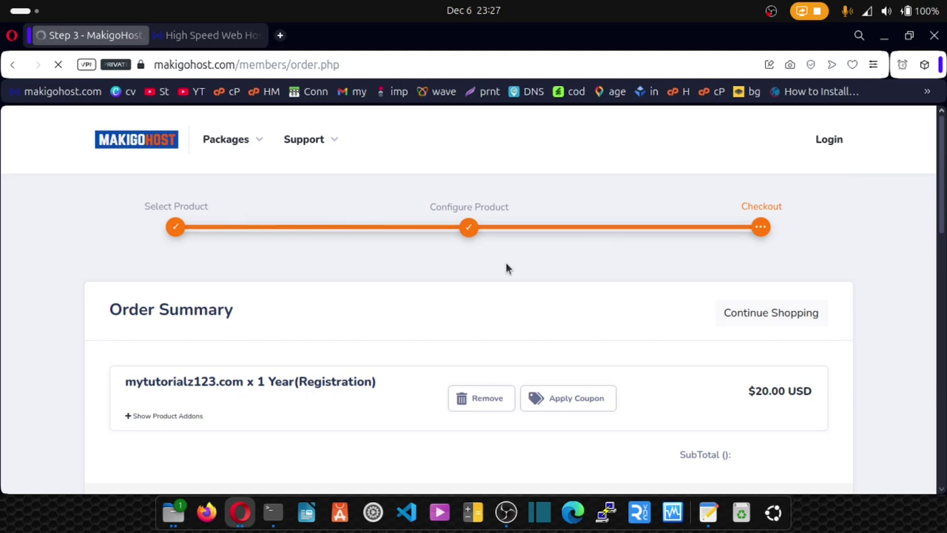
{"action": "scroll", "coordinate": [506, 265], "scroll_direction": "down", "scroll_amount": 5}
{"action": "scroll", "coordinate": [505, 267], "scroll_direction": "down", "scroll_amount": 7}
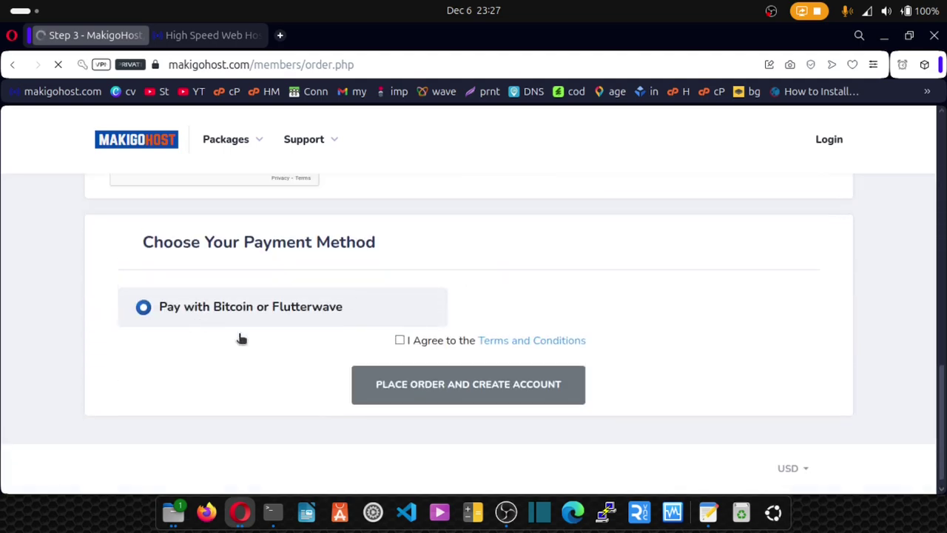
{"action": "left_click", "coordinate": [400, 340]}
{"action": "left_click", "coordinate": [443, 394]}
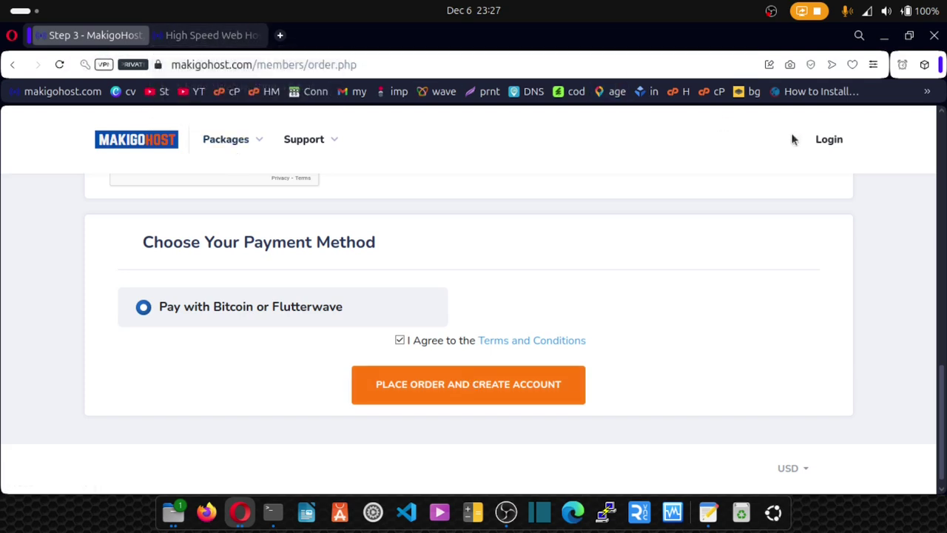
{"action": "left_click", "coordinate": [833, 145]}
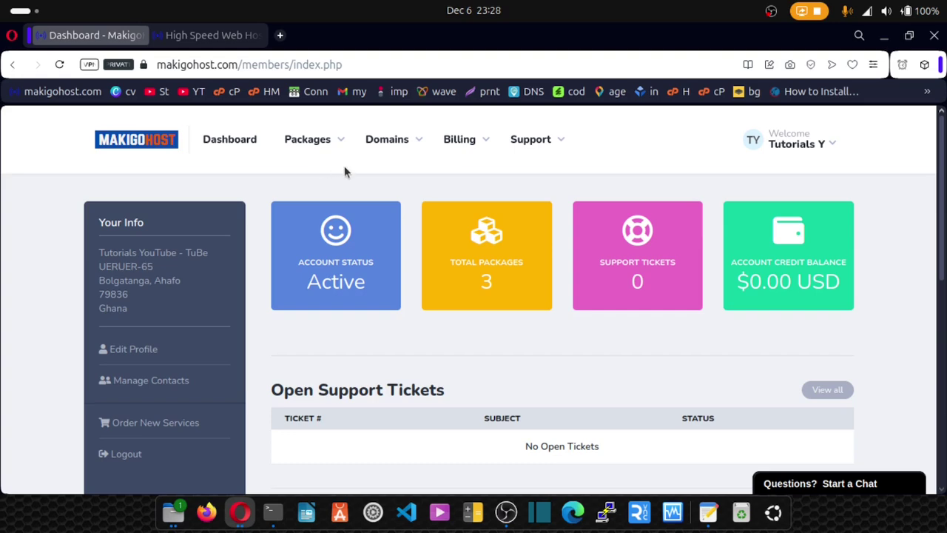
Step: Go to Domains > My Domains and copy mytutorialz.xyz from the Domain column
{"action": "left_click", "coordinate": [422, 142]}
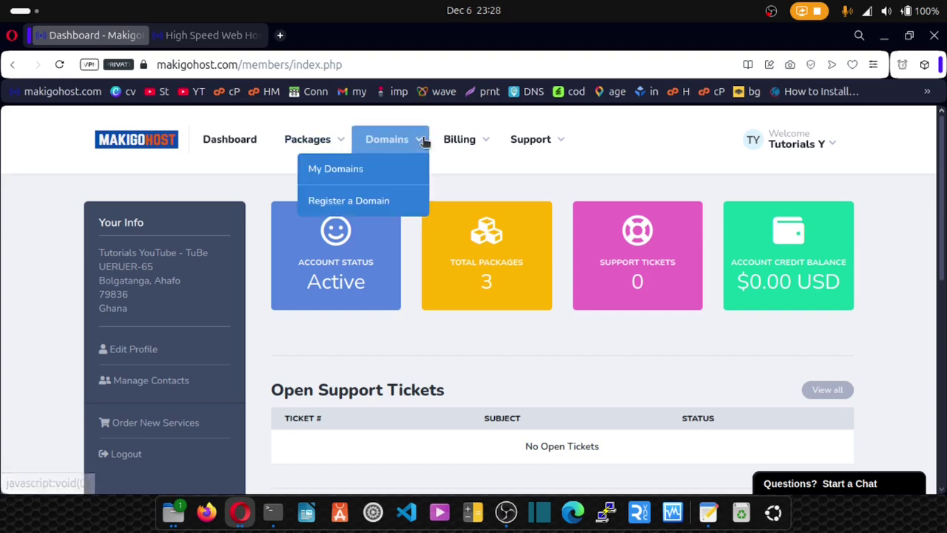
{"action": "left_click", "coordinate": [319, 167]}
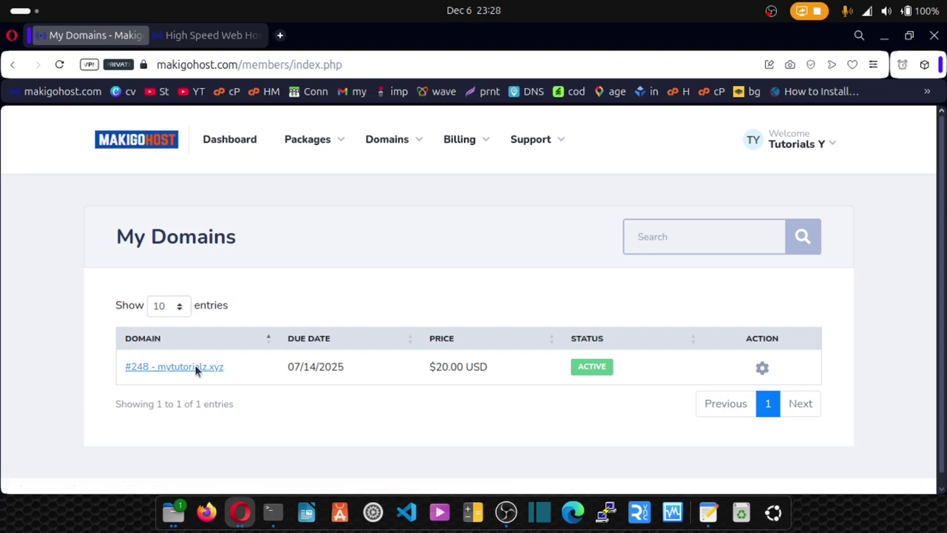
{"action": "left_click_drag", "start_coordinate": [224, 368], "coordinate": [158, 367]}
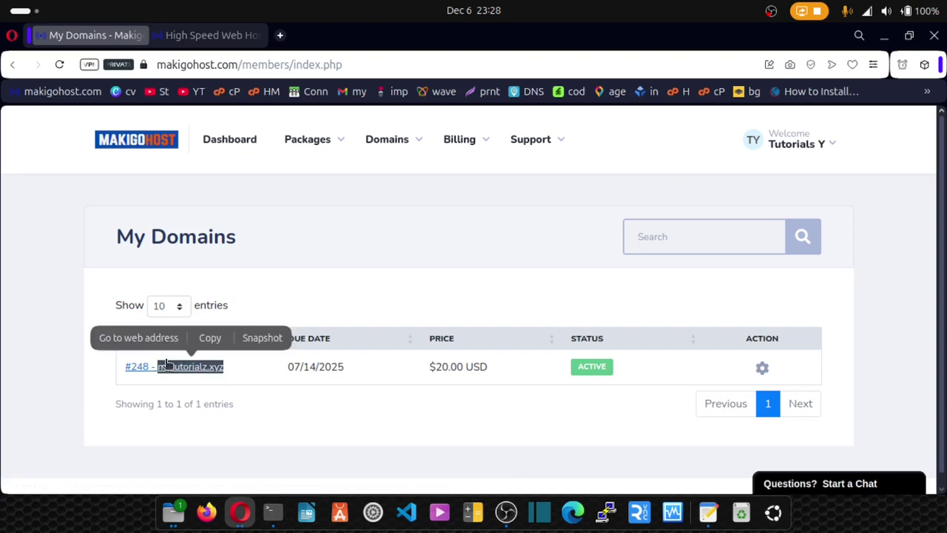
{"action": "left_click", "coordinate": [206, 338]}
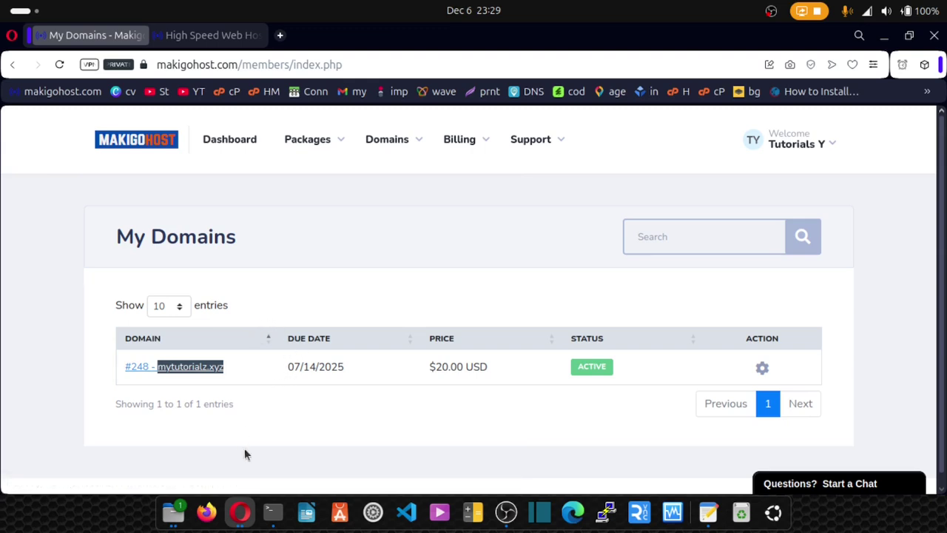
Step: In the Cloudflare window's plans page, choose Add a Website under the Free plan
{"action": "left_click", "coordinate": [240, 512]}
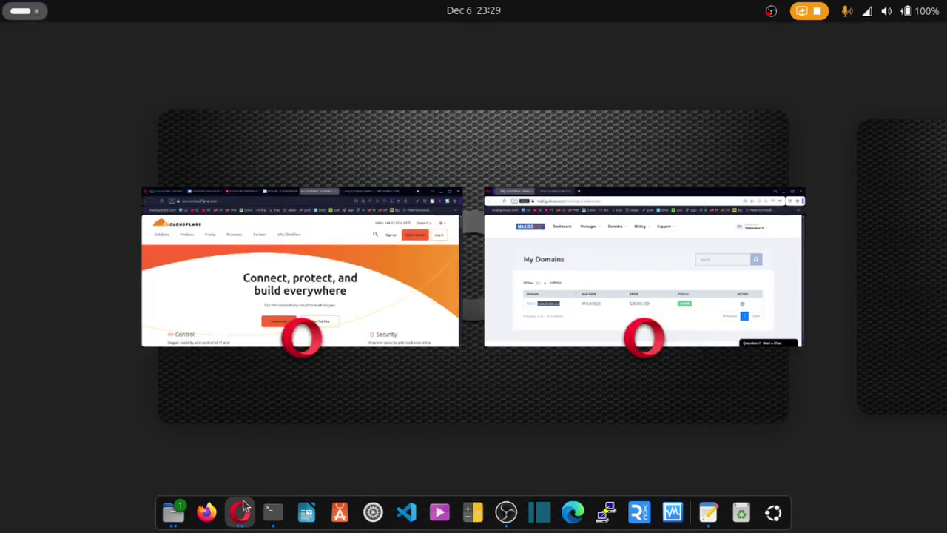
{"action": "left_click", "coordinate": [287, 325]}
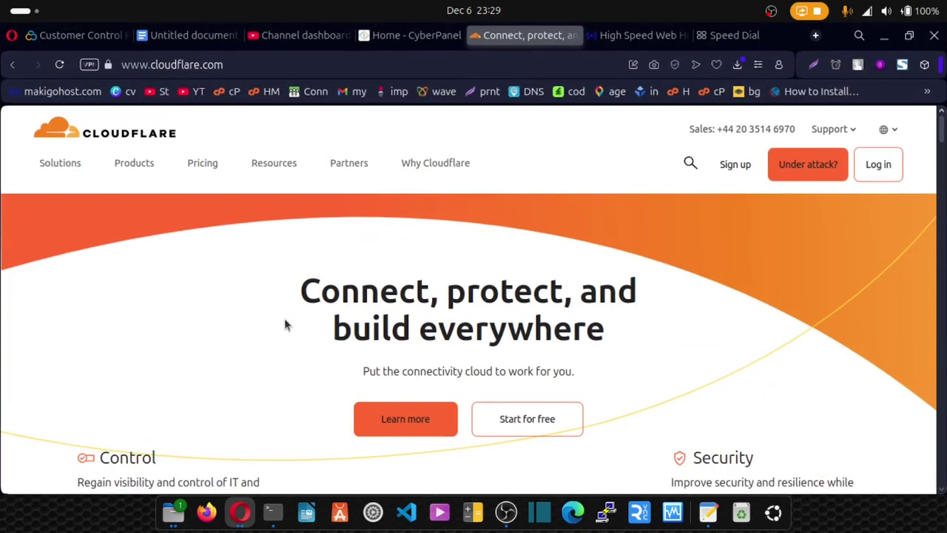
{"action": "left_click", "coordinate": [744, 171]}
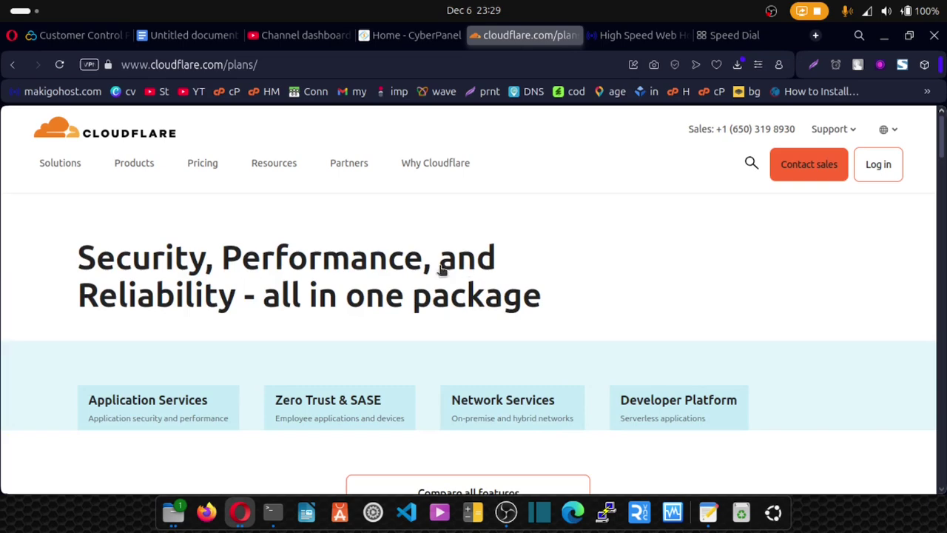
{"action": "scroll", "coordinate": [430, 272], "scroll_direction": "down", "scroll_amount": 6}
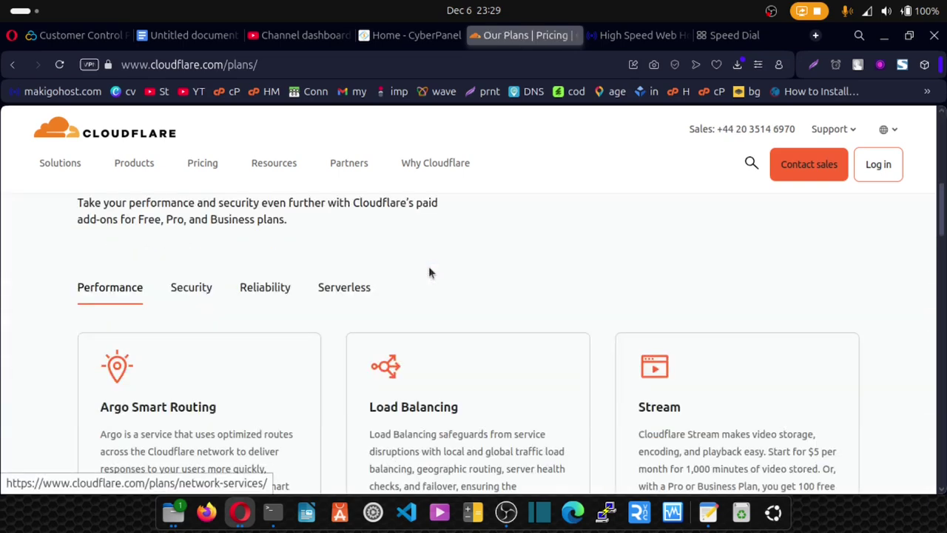
{"action": "scroll", "coordinate": [427, 273], "scroll_direction": "up", "scroll_amount": 4}
{"action": "scroll", "coordinate": [426, 273], "scroll_direction": "up", "scroll_amount": 1}
{"action": "scroll", "coordinate": [426, 273], "scroll_direction": "down", "scroll_amount": 2}
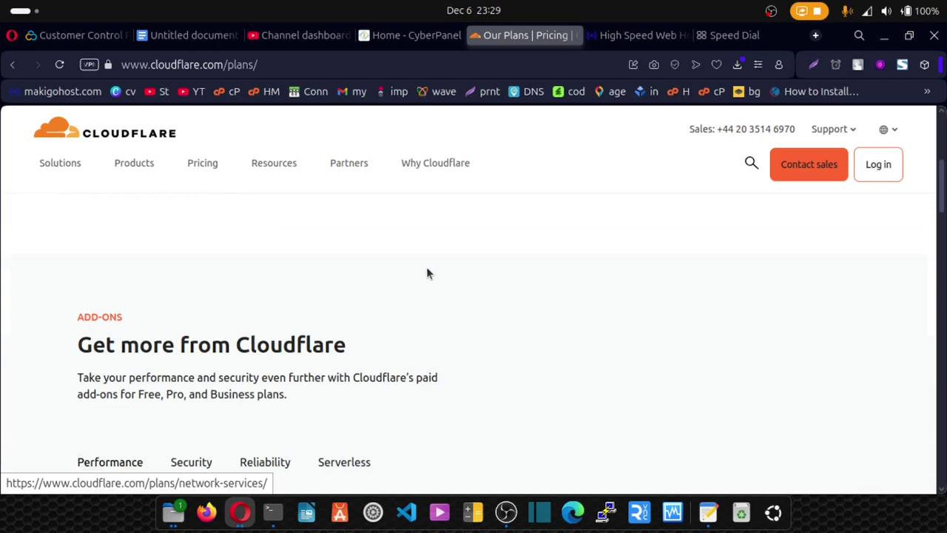
{"action": "scroll", "coordinate": [426, 273], "scroll_direction": "up", "scroll_amount": 5}
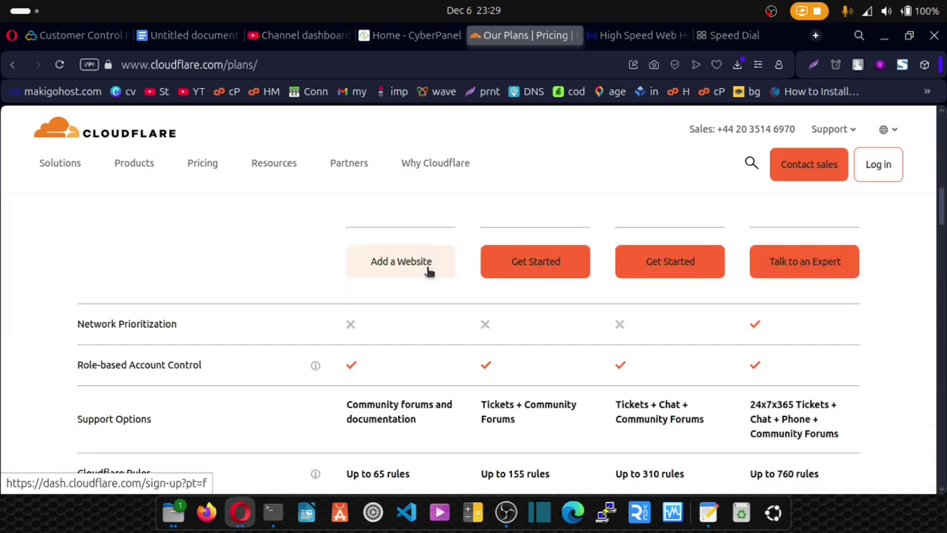
{"action": "scroll", "coordinate": [427, 272], "scroll_direction": "up", "scroll_amount": 3}
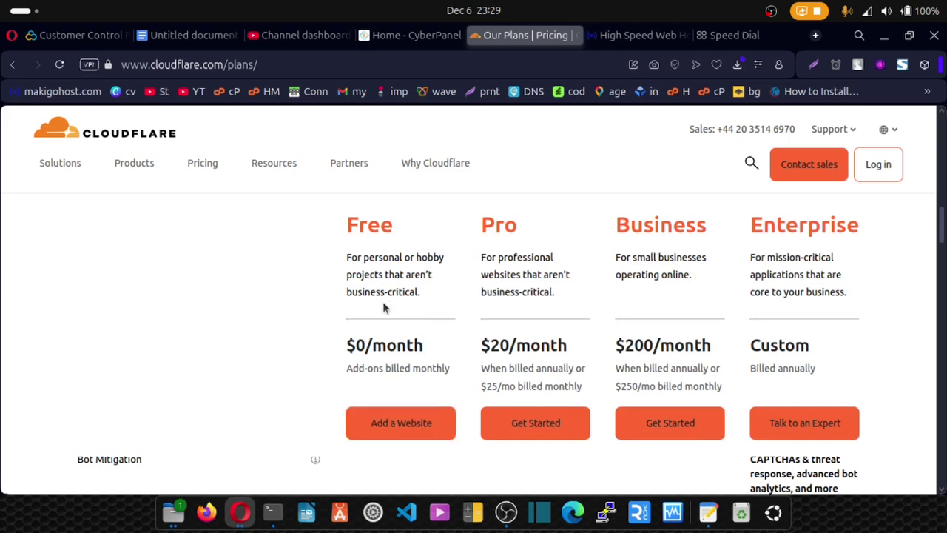
{"action": "scroll", "coordinate": [381, 301], "scroll_direction": "up", "scroll_amount": 1}
{"action": "scroll", "coordinate": [382, 301], "scroll_direction": "down", "scroll_amount": 5}
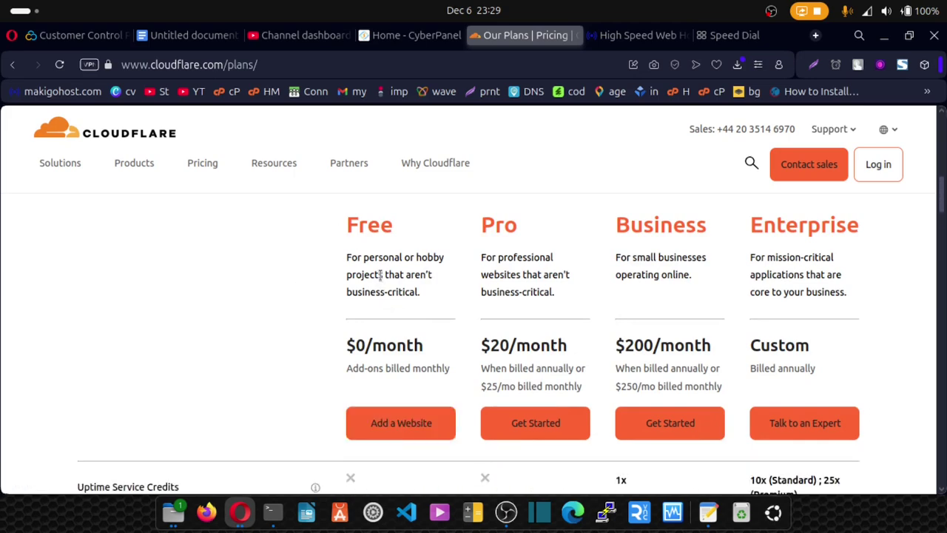
{"action": "scroll", "coordinate": [411, 377], "scroll_direction": "down", "scroll_amount": 1}
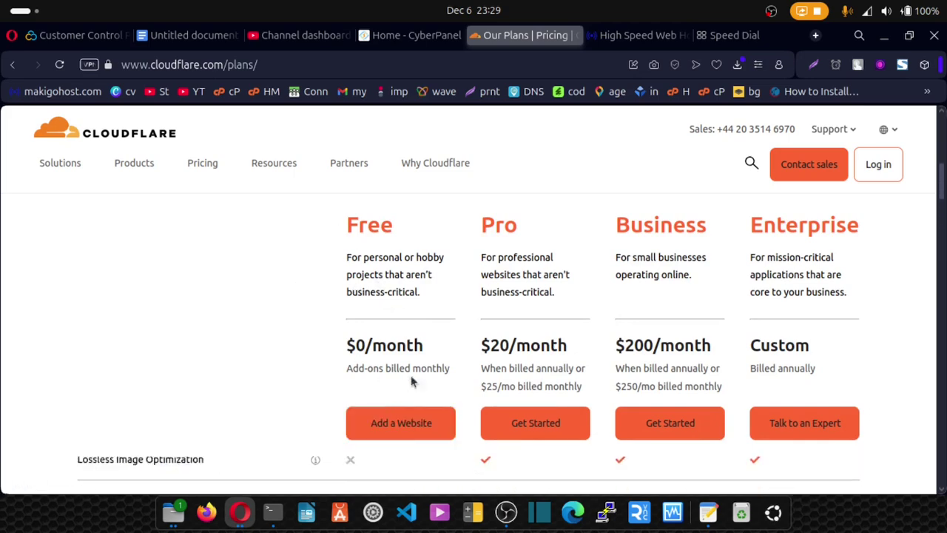
{"action": "left_click", "coordinate": [397, 433]}
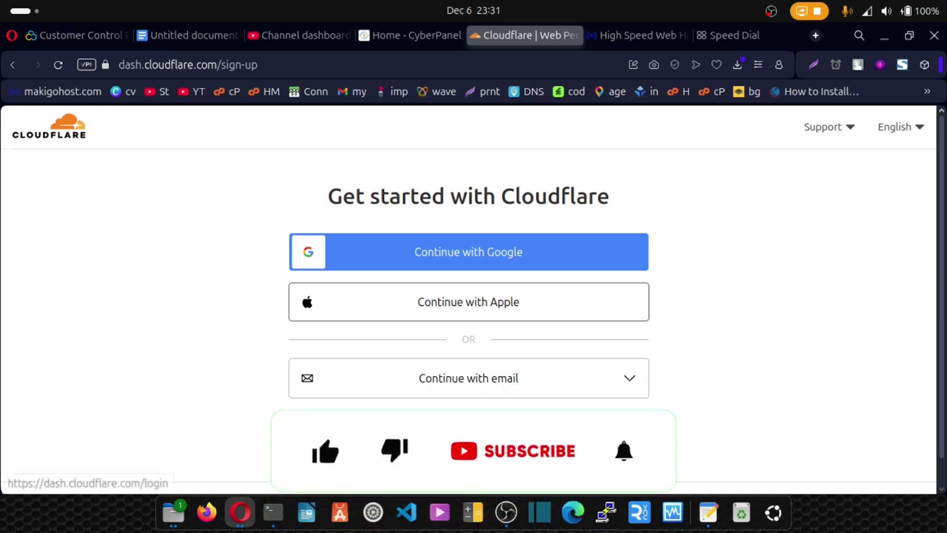
Step: Sign in to the existing Cloudflare account with its e-mail and password
{"action": "left_click", "coordinate": [430, 419]}
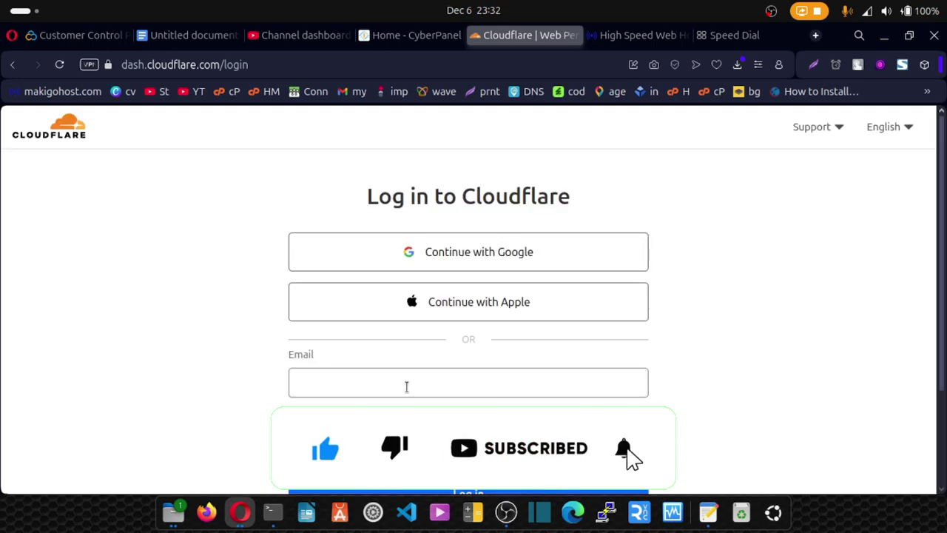
{"action": "scroll", "coordinate": [347, 363], "scroll_direction": "down", "scroll_amount": 2}
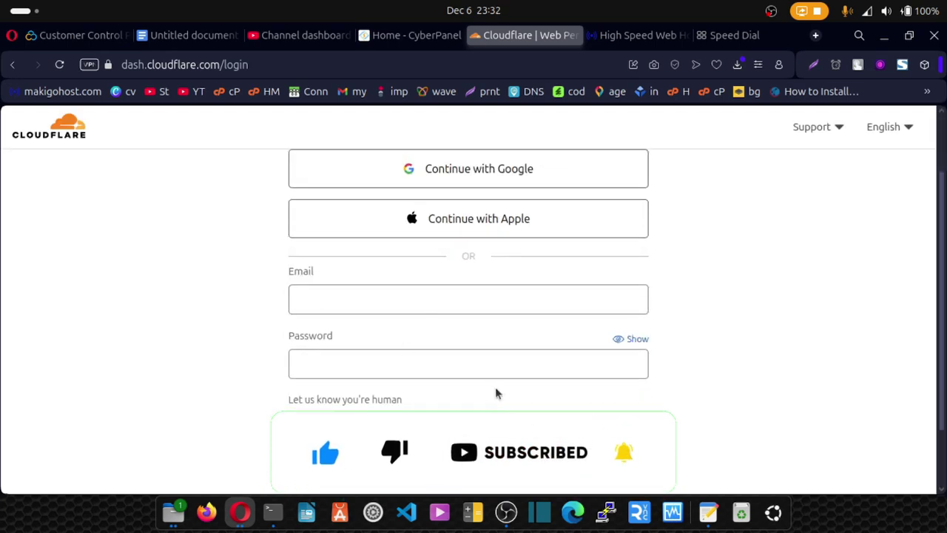
{"action": "scroll", "coordinate": [413, 414], "scroll_direction": "down", "scroll_amount": 2}
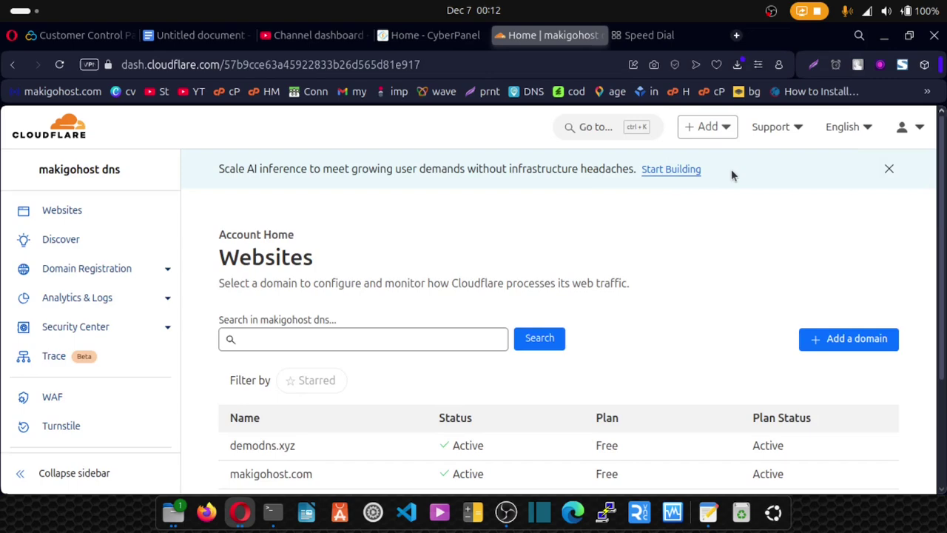
Step: Add the pasted domain mytutorialz.xyz with a quick scan and confirm the Free plan
{"action": "left_click", "coordinate": [853, 351]}
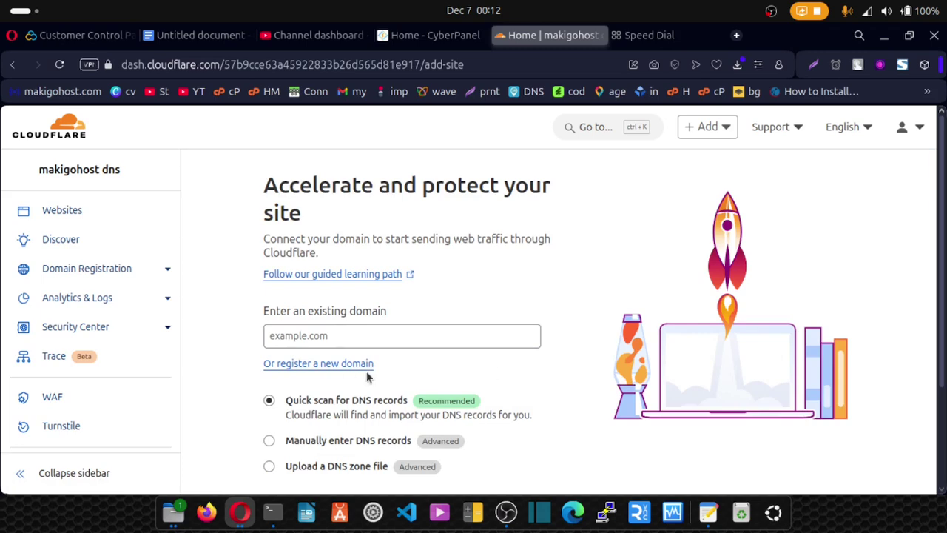
{"action": "left_click", "coordinate": [294, 332]}
{"action": "key", "text": "ctrl+v"}
{"action": "scroll", "coordinate": [296, 326], "scroll_direction": "down", "scroll_amount": 2}
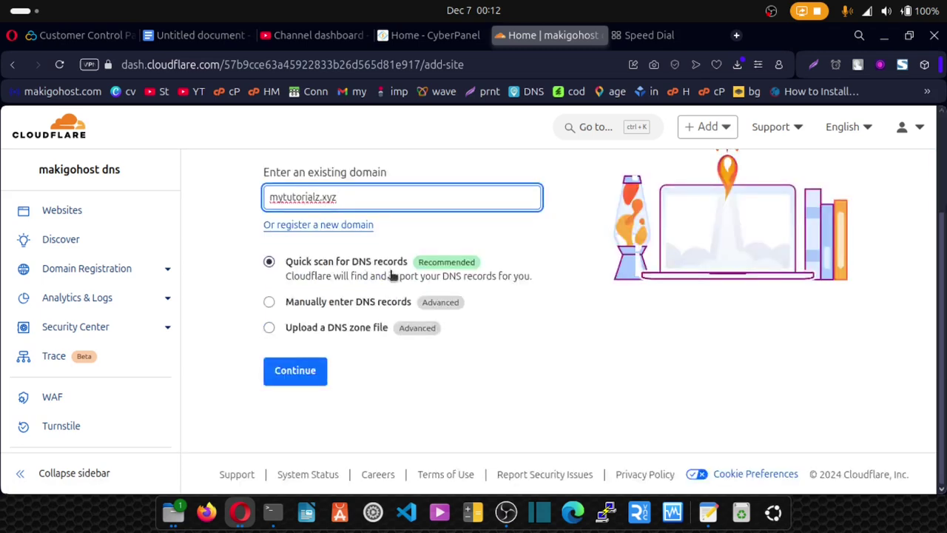
{"action": "left_click", "coordinate": [304, 372]}
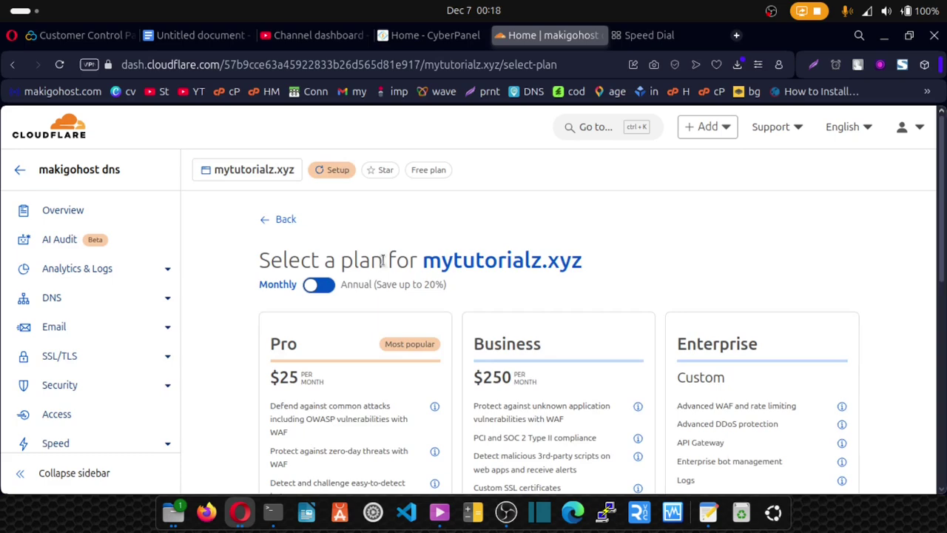
{"action": "scroll", "coordinate": [407, 289], "scroll_direction": "down", "scroll_amount": 5}
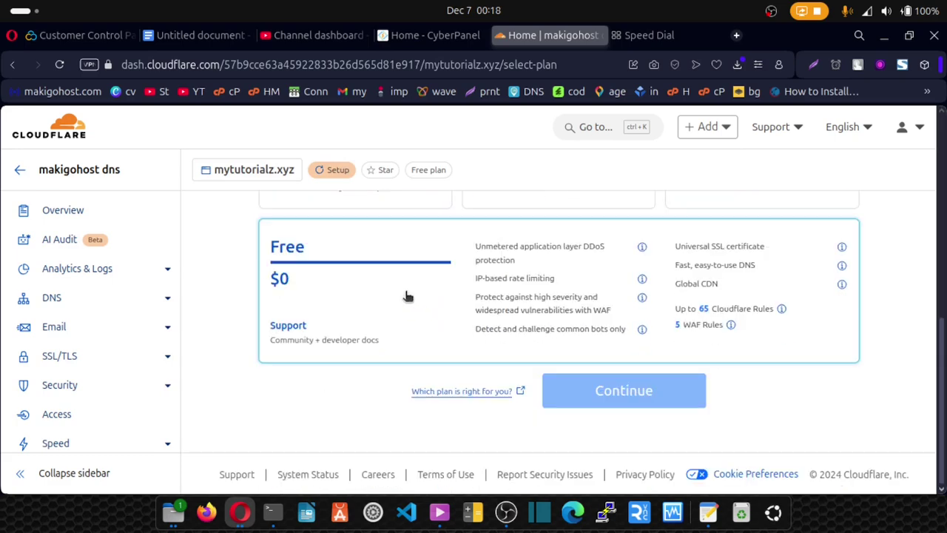
{"action": "left_click", "coordinate": [326, 303]}
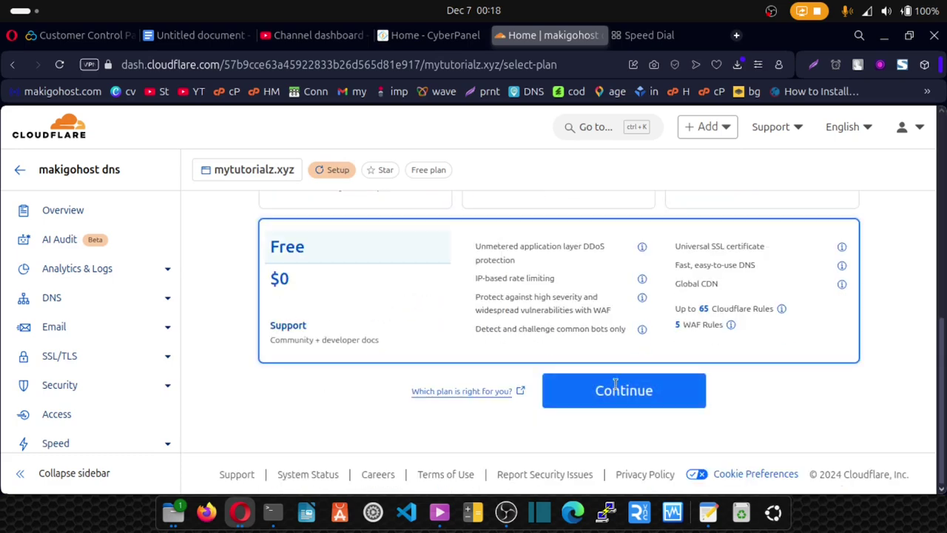
{"action": "left_click", "coordinate": [627, 403]}
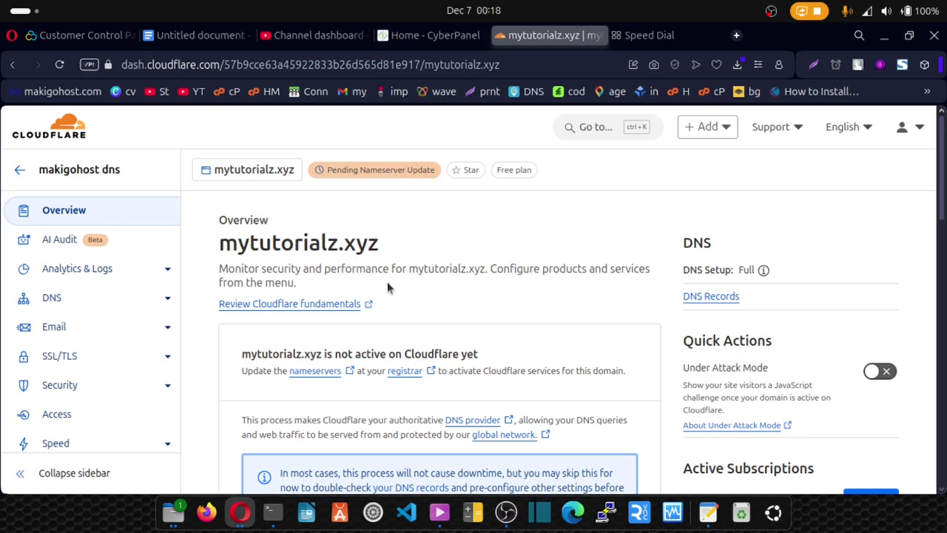
Step: Copy alex.ns.cloudflare.com from the Update your nameservers section
{"action": "scroll", "coordinate": [387, 281], "scroll_direction": "down", "scroll_amount": 4}
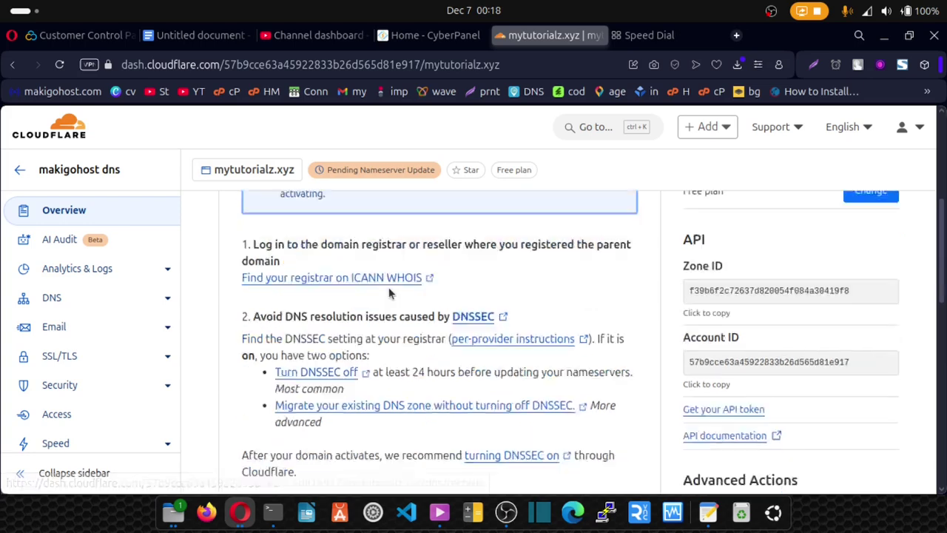
{"action": "scroll", "coordinate": [388, 293], "scroll_direction": "down", "scroll_amount": 4}
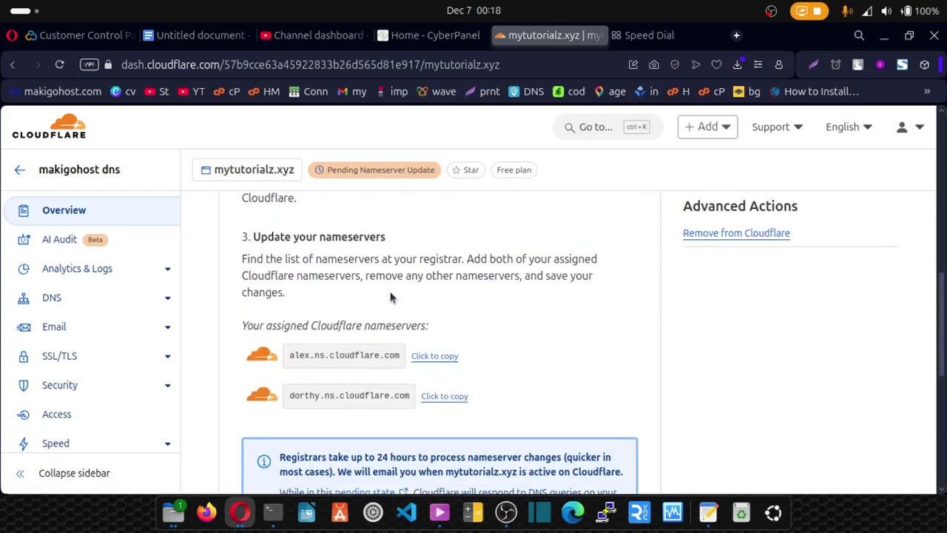
{"action": "left_click", "coordinate": [436, 358]}
{"action": "left_click", "coordinate": [244, 516]}
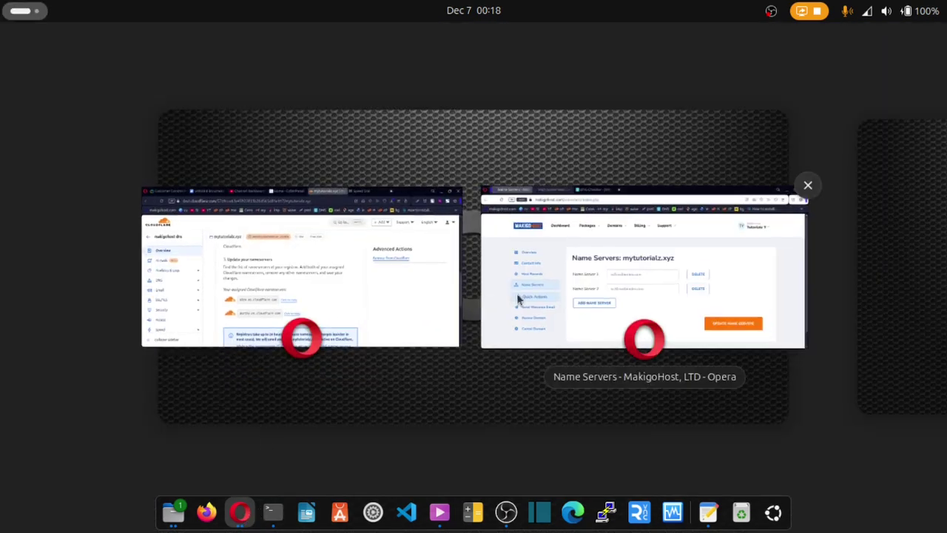
Step: Remove the extra name server rows and set Name Server 1 to alex.ns.cloudflare.com
{"action": "left_click", "coordinate": [558, 288]}
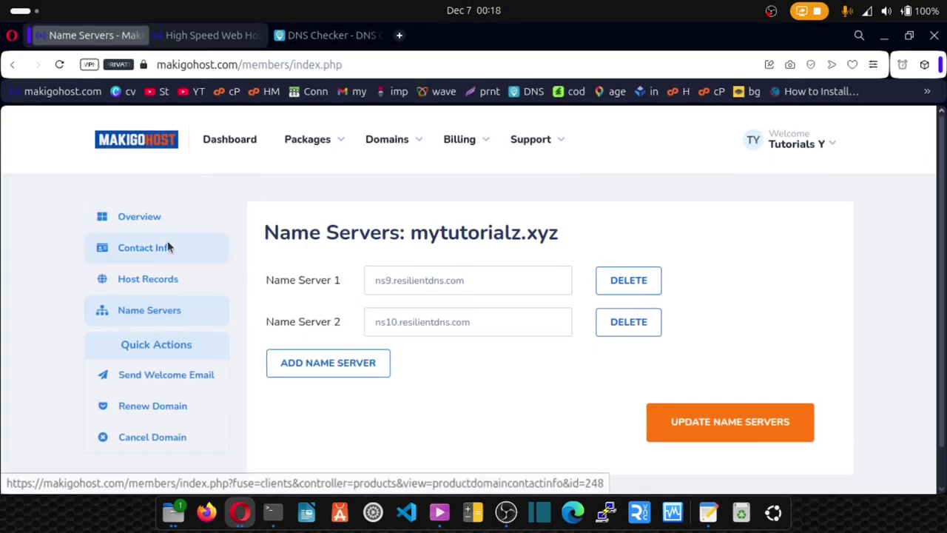
{"action": "left_click", "coordinate": [151, 315]}
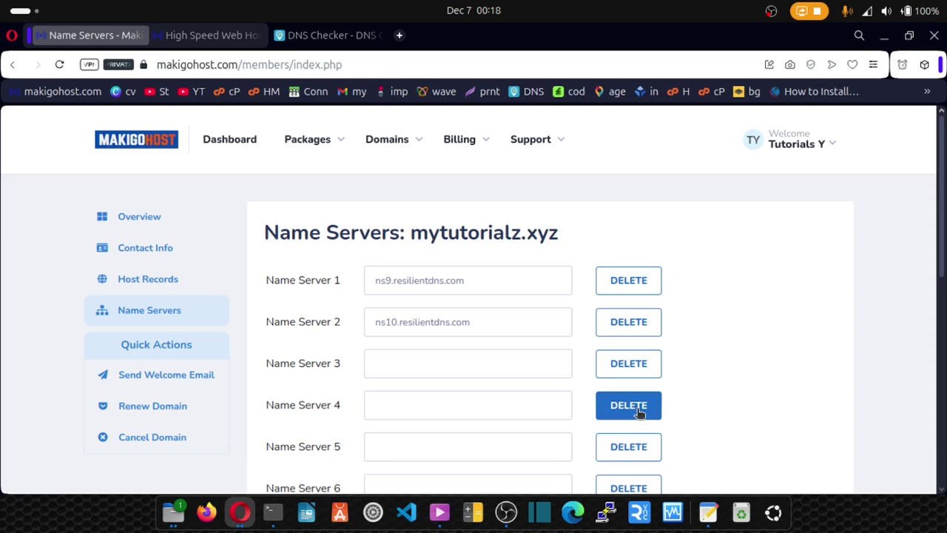
{"action": "left_click", "coordinate": [632, 411]}
{"action": "left_click", "coordinate": [632, 411]}
{"action": "left_click", "coordinate": [632, 411]}
{"action": "left_click", "coordinate": [633, 411]}
{"action": "left_click", "coordinate": [633, 412]}
{"action": "left_click", "coordinate": [633, 412]}
{"action": "left_click", "coordinate": [633, 412]}
{"action": "left_click", "coordinate": [633, 412]}
{"action": "left_click", "coordinate": [633, 412]}
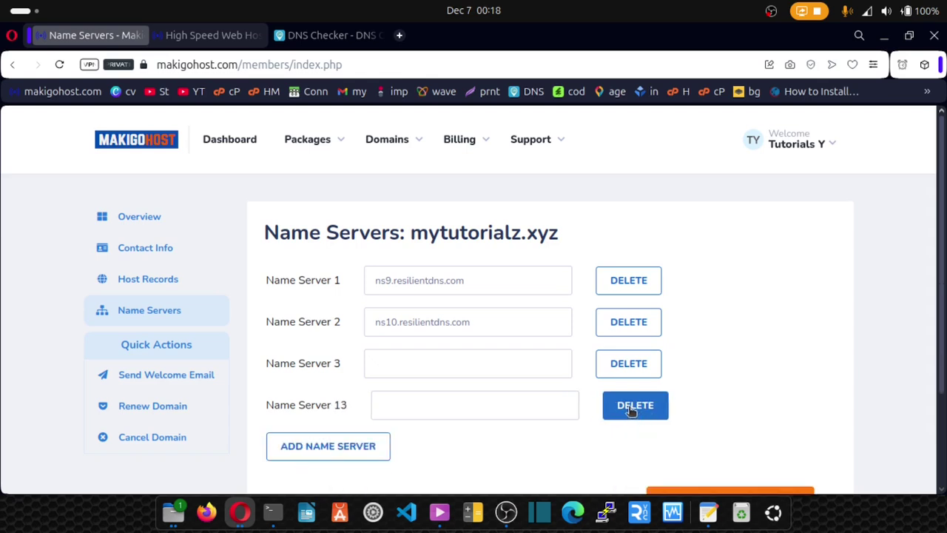
{"action": "left_click", "coordinate": [634, 408]}
{"action": "left_click", "coordinate": [608, 366]}
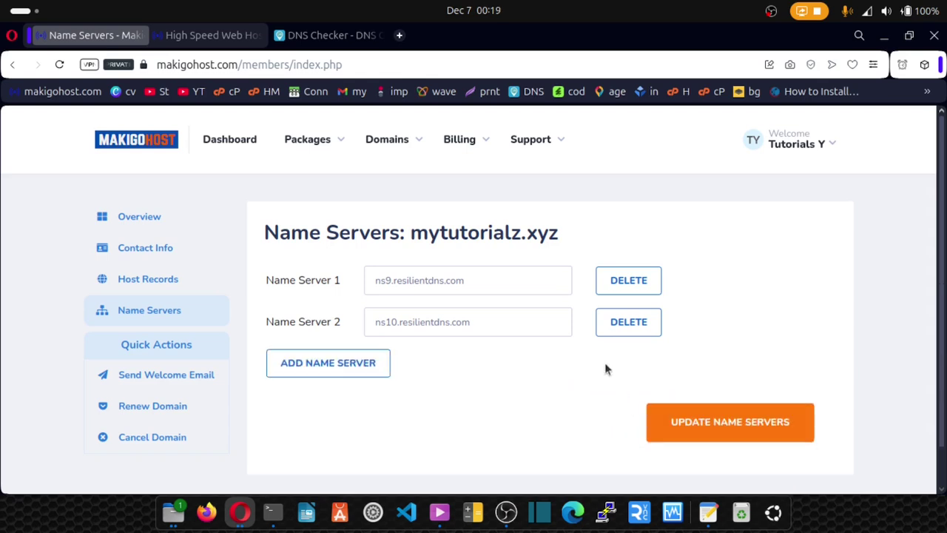
{"action": "triple_click", "coordinate": [440, 279]}
{"action": "key", "text": "ctrl+v"}
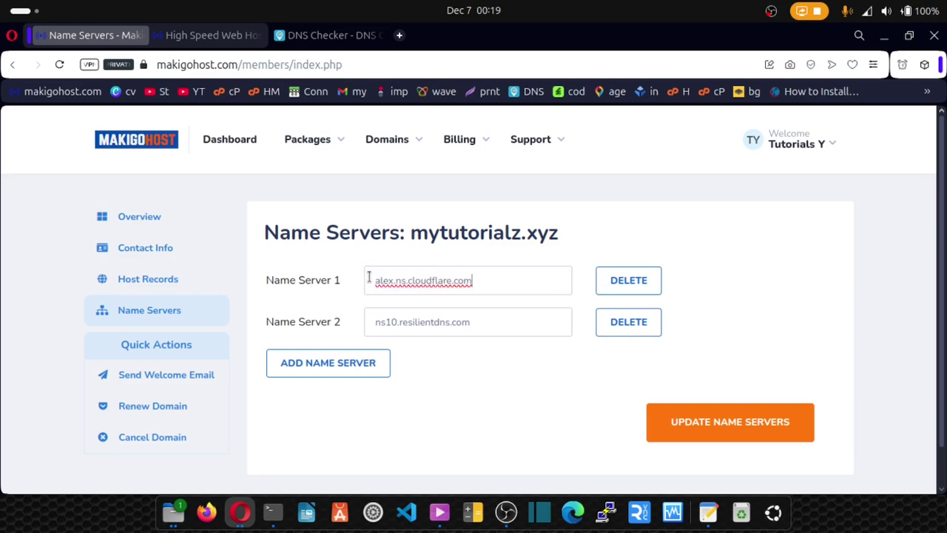
Step: Paste dorthy.ns.cloudflare.com from Cloudflare into Name Server 2 and save the name servers
{"action": "left_click", "coordinate": [240, 512]}
{"action": "left_click", "coordinate": [368, 317]}
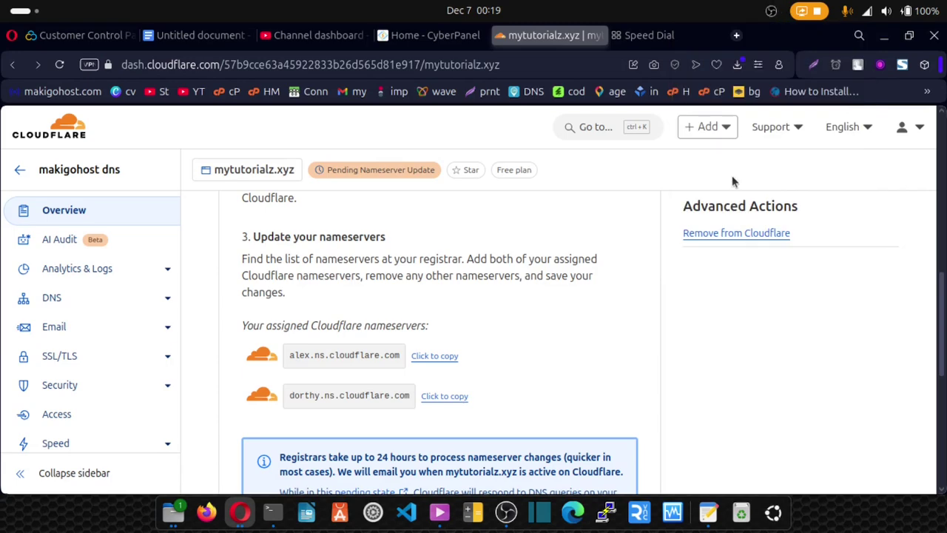
{"action": "left_click", "coordinate": [451, 397]}
{"action": "left_click", "coordinate": [244, 512]}
{"action": "left_click", "coordinate": [586, 277]}
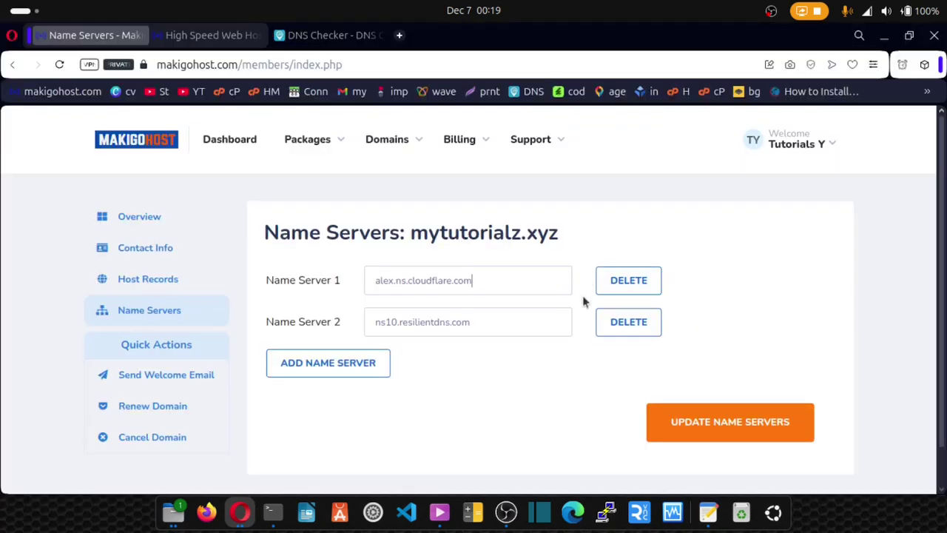
{"action": "triple_click", "coordinate": [492, 327]}
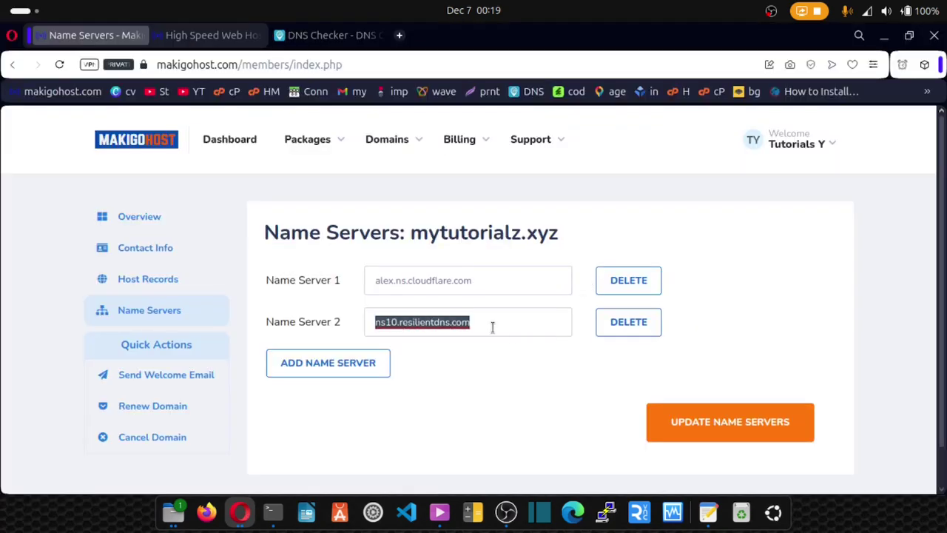
{"action": "key", "text": "ctrl+v"}
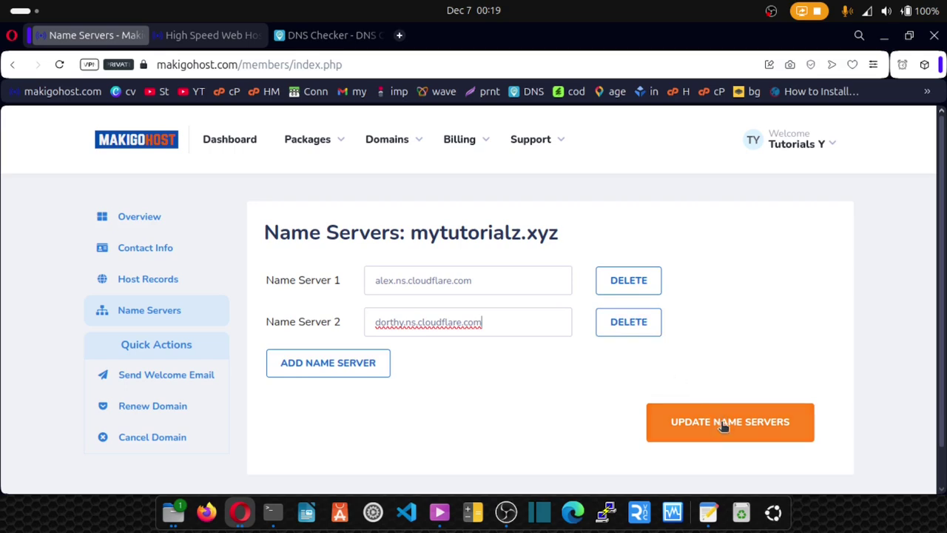
{"action": "left_click", "coordinate": [723, 424]}
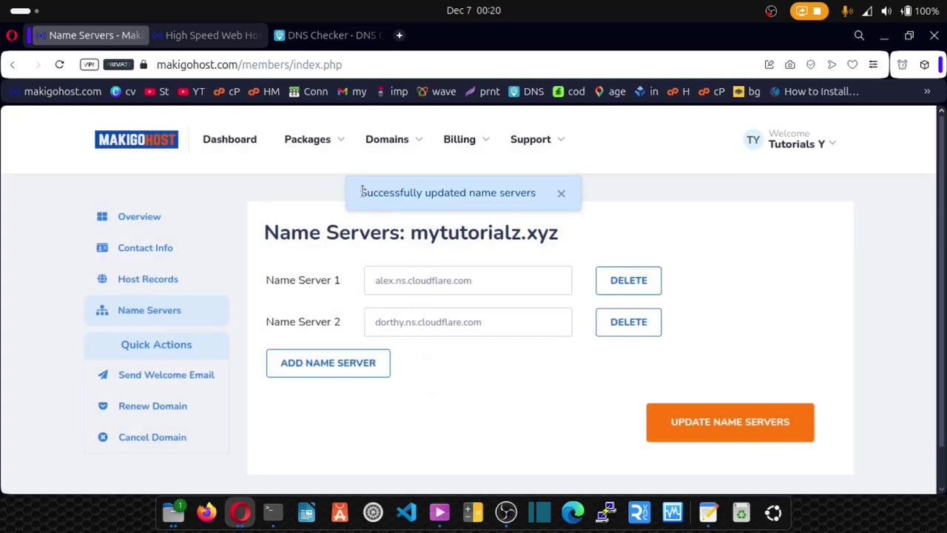
{"action": "left_click", "coordinate": [244, 511]}
Step: Back in Cloudflare, run Check nameservers now and reload until mytutorialz.xyz shows Active
{"action": "left_click", "coordinate": [377, 288]}
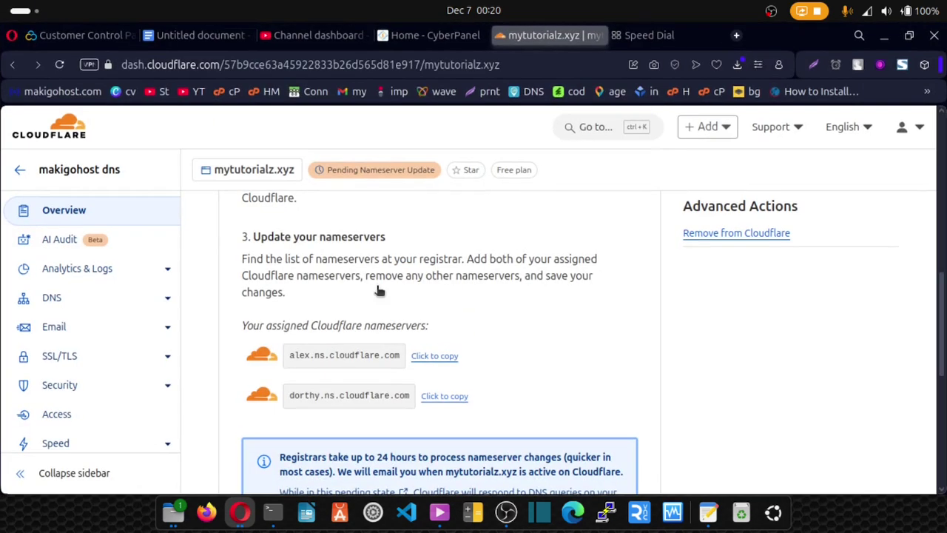
{"action": "scroll", "coordinate": [402, 283], "scroll_direction": "down", "scroll_amount": 3}
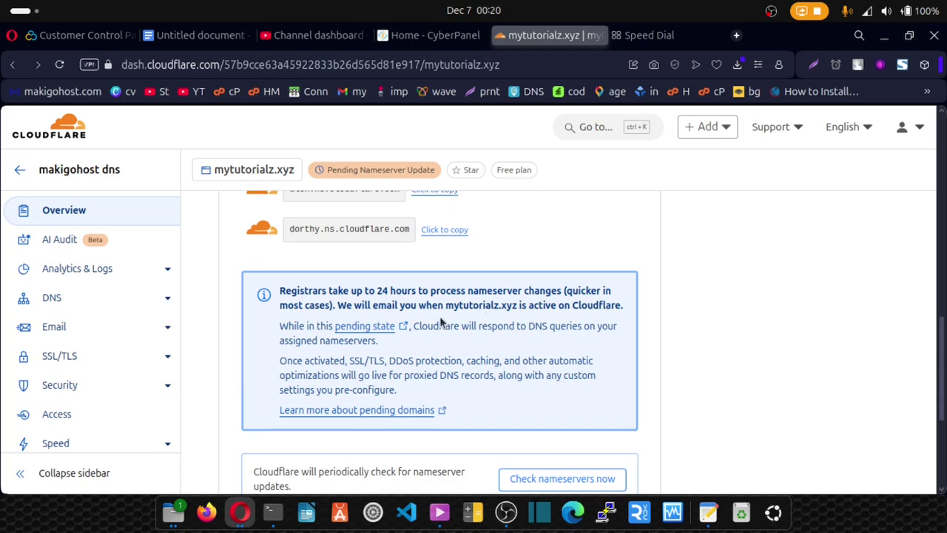
{"action": "scroll", "coordinate": [440, 321], "scroll_direction": "down", "scroll_amount": 3}
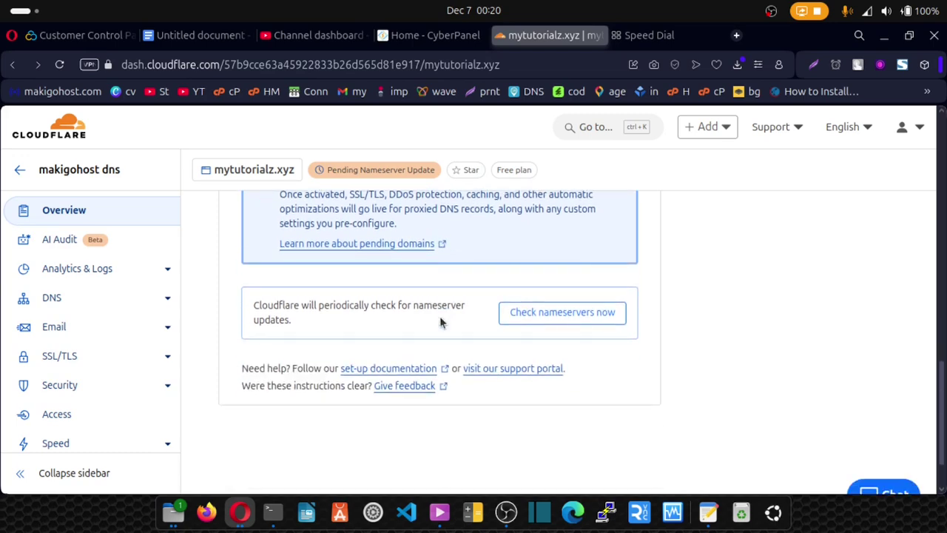
{"action": "scroll", "coordinate": [440, 321], "scroll_direction": "down", "scroll_amount": 1}
{"action": "scroll", "coordinate": [441, 318], "scroll_direction": "up", "scroll_amount": 4}
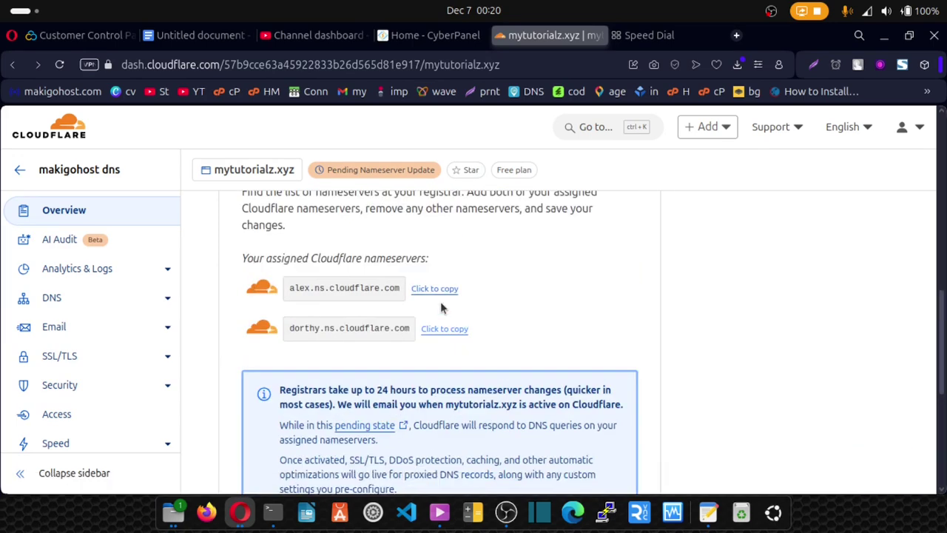
{"action": "scroll", "coordinate": [440, 308], "scroll_direction": "down", "scroll_amount": 3}
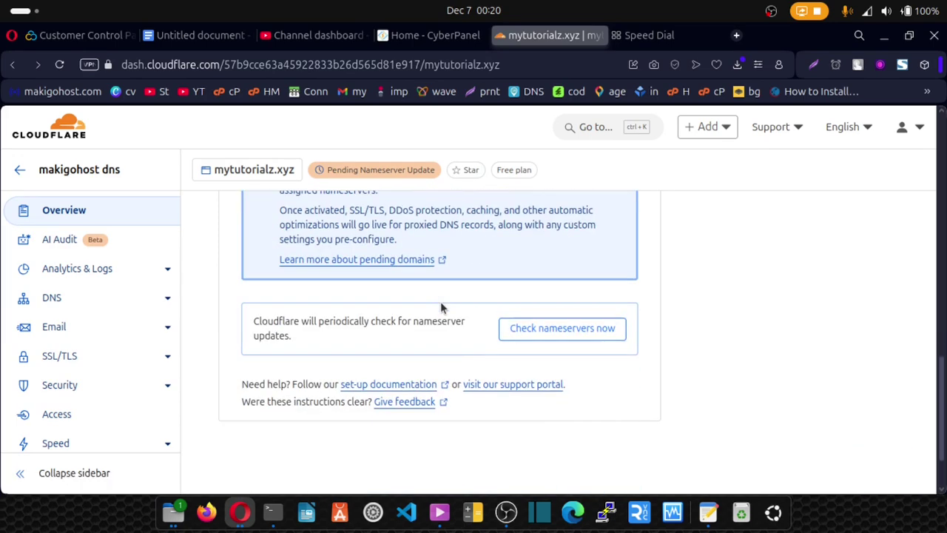
{"action": "left_click", "coordinate": [551, 333]}
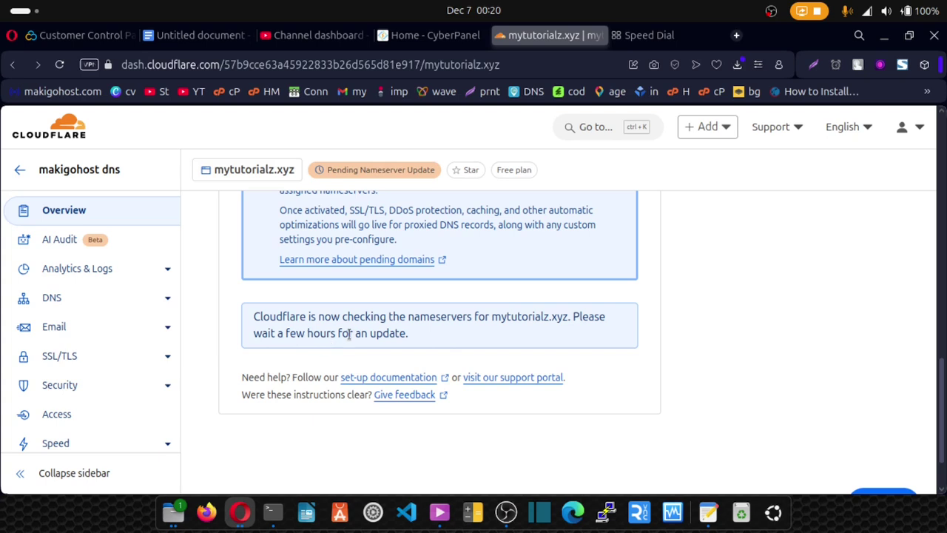
{"action": "left_click", "coordinate": [61, 65]}
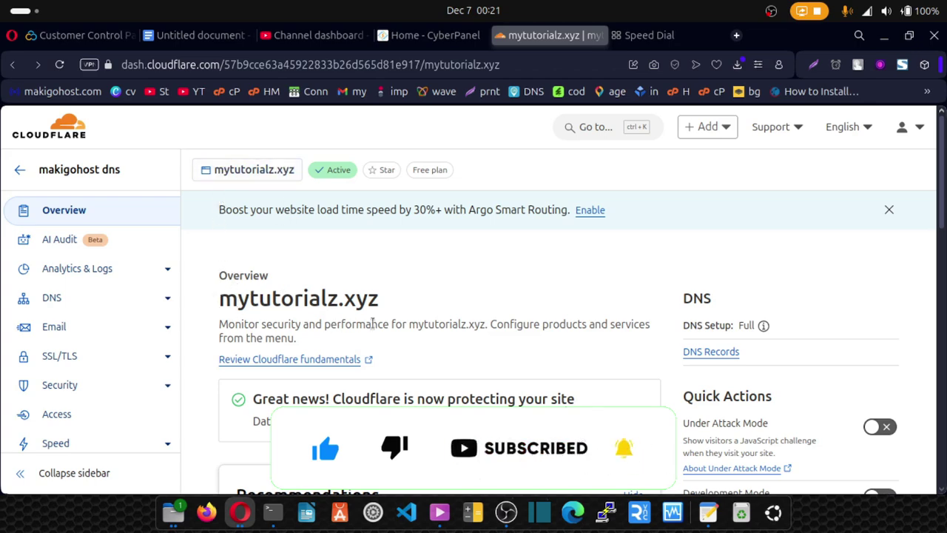
Step: Open mytutorialz.xyz's DNS Records page from the Overview's DNS panel and review it
{"action": "scroll", "coordinate": [412, 345], "scroll_direction": "down", "scroll_amount": 2}
{"action": "scroll", "coordinate": [411, 343], "scroll_direction": "down", "scroll_amount": 1}
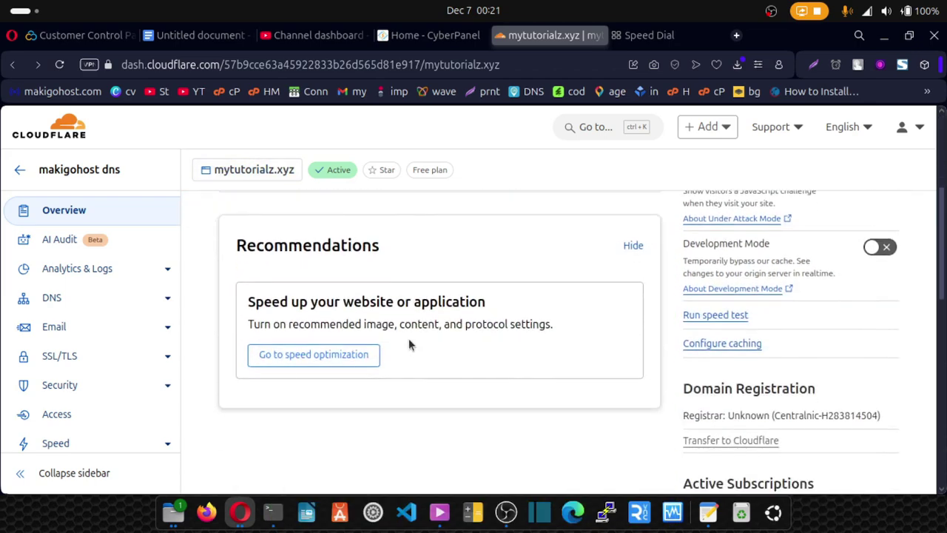
{"action": "scroll", "coordinate": [404, 340], "scroll_direction": "up", "scroll_amount": 1}
{"action": "left_click_drag", "start_coordinate": [253, 240], "coordinate": [565, 238]}
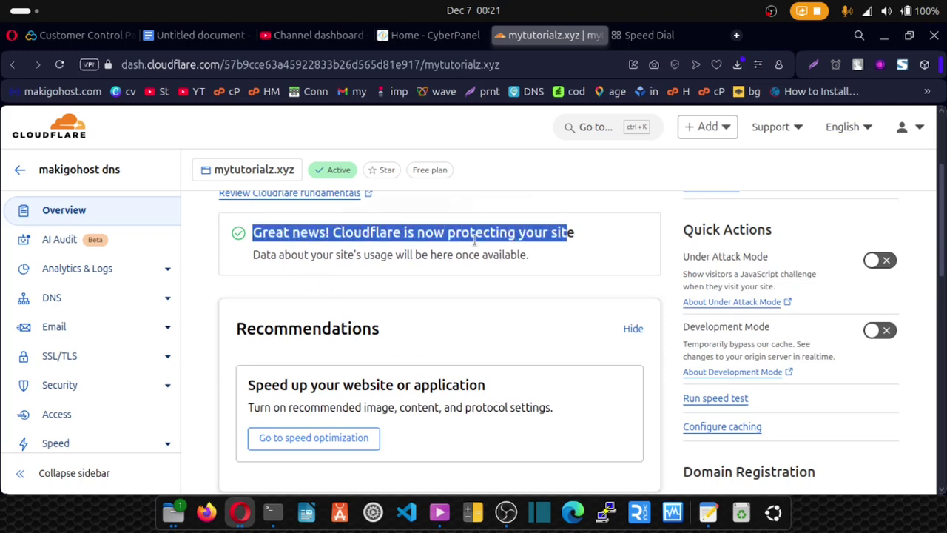
{"action": "scroll", "coordinate": [439, 271], "scroll_direction": "up", "scroll_amount": 2}
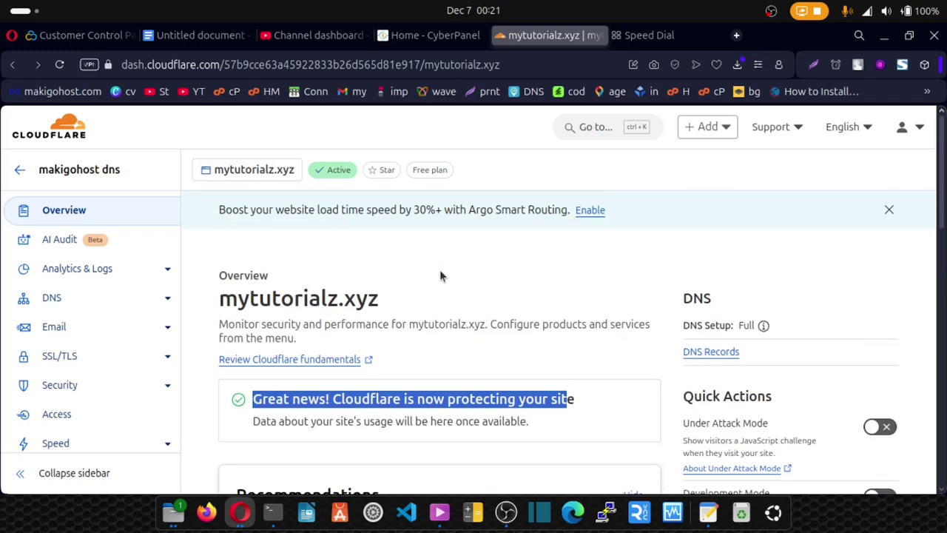
{"action": "left_click", "coordinate": [707, 357]}
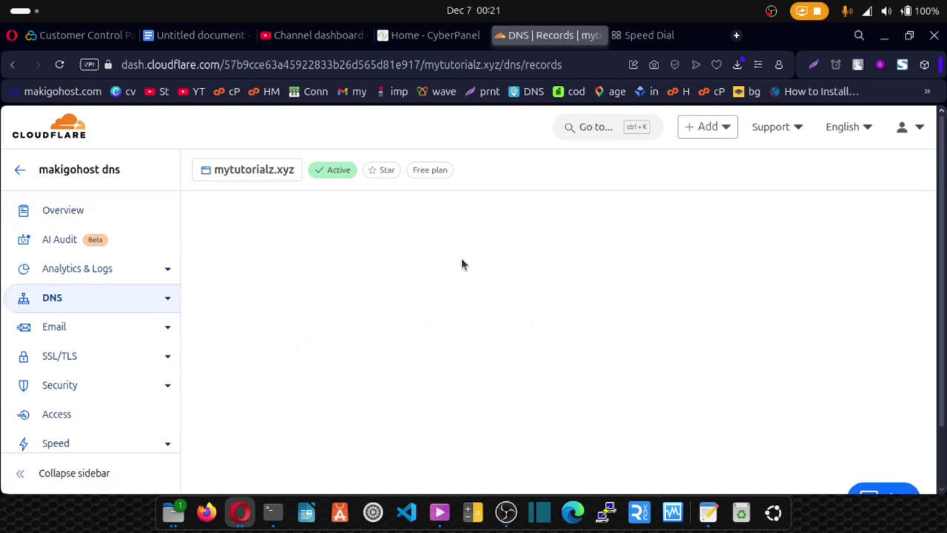
{"action": "scroll", "coordinate": [358, 285], "scroll_direction": "down", "scroll_amount": 5}
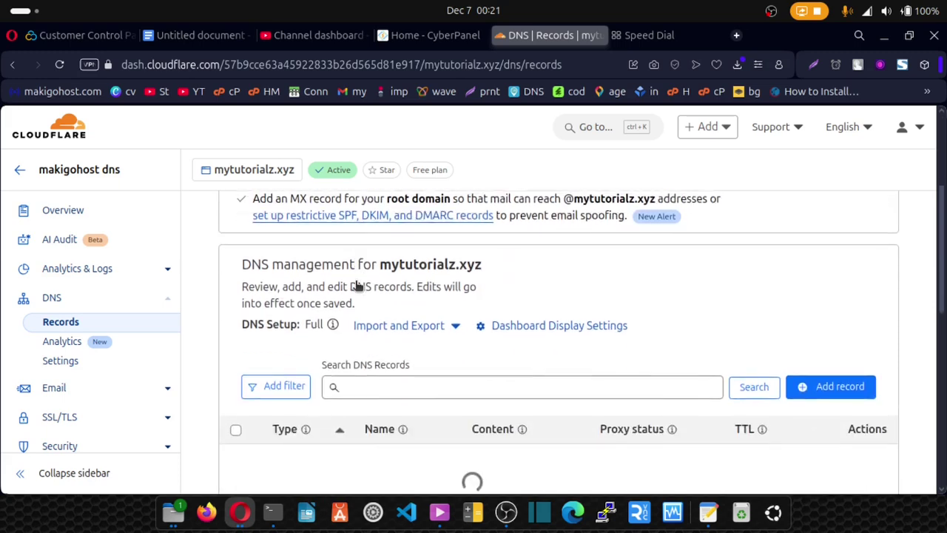
{"action": "scroll", "coordinate": [356, 281], "scroll_direction": "down", "scroll_amount": 3}
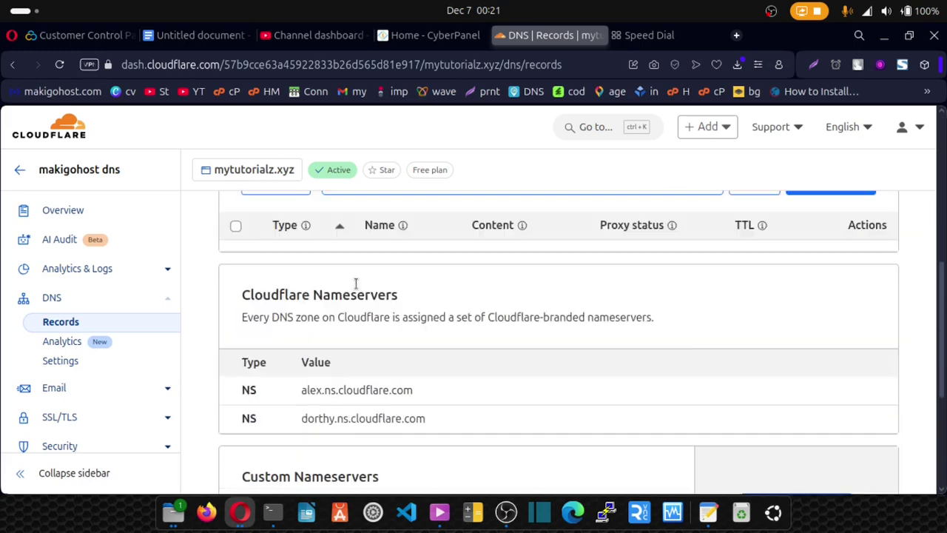
{"action": "scroll", "coordinate": [301, 343], "scroll_direction": "down", "scroll_amount": 1}
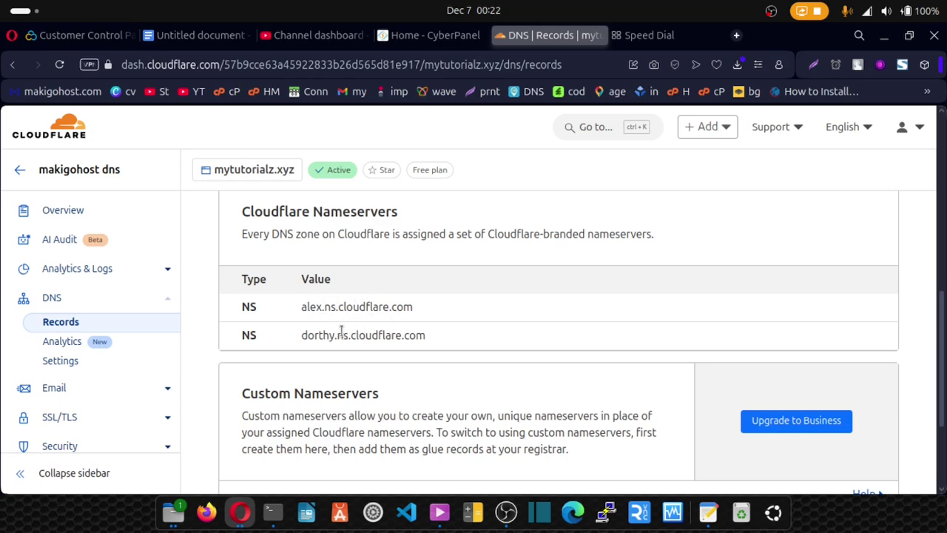
{"action": "scroll", "coordinate": [359, 306], "scroll_direction": "up", "scroll_amount": 3}
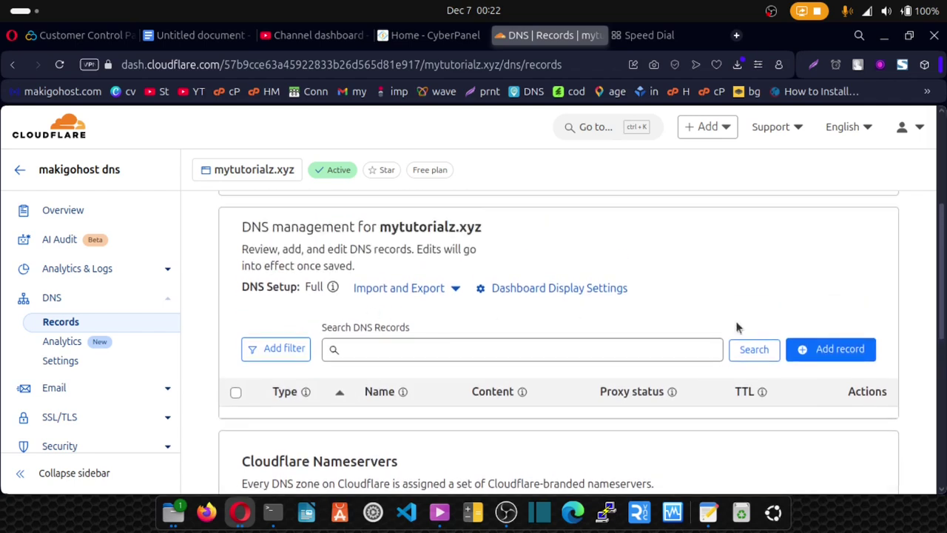
Step: Start a new DNS record named server1 and check its server1.mytutorialz.xyz hostname preview
{"action": "left_click", "coordinate": [833, 351]}
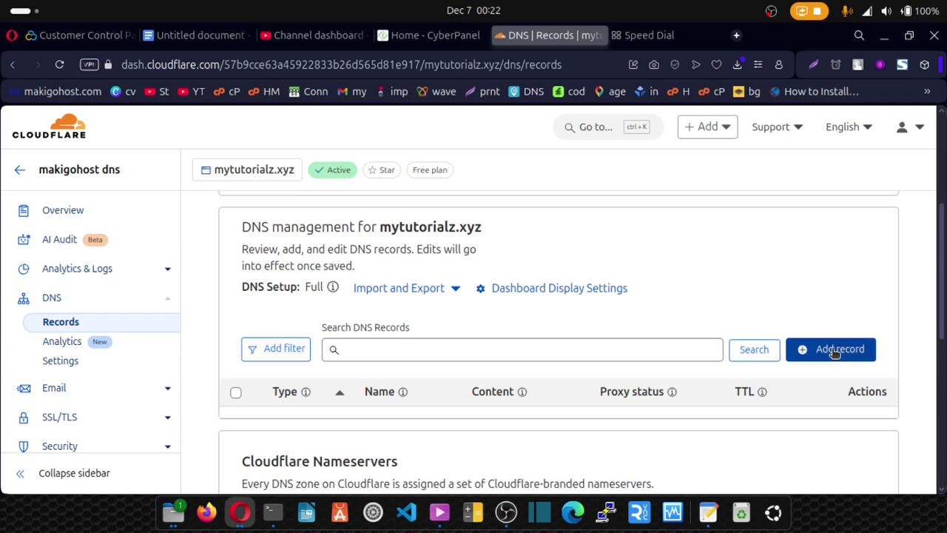
{"action": "scroll", "coordinate": [438, 412], "scroll_direction": "down", "scroll_amount": 1}
{"action": "left_click", "coordinate": [352, 374]}
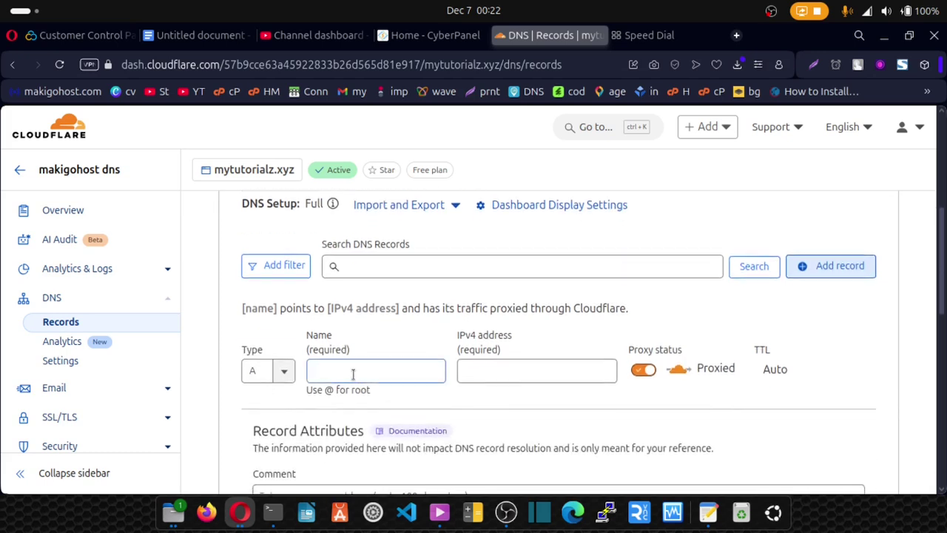
{"action": "left_click", "coordinate": [344, 370]}
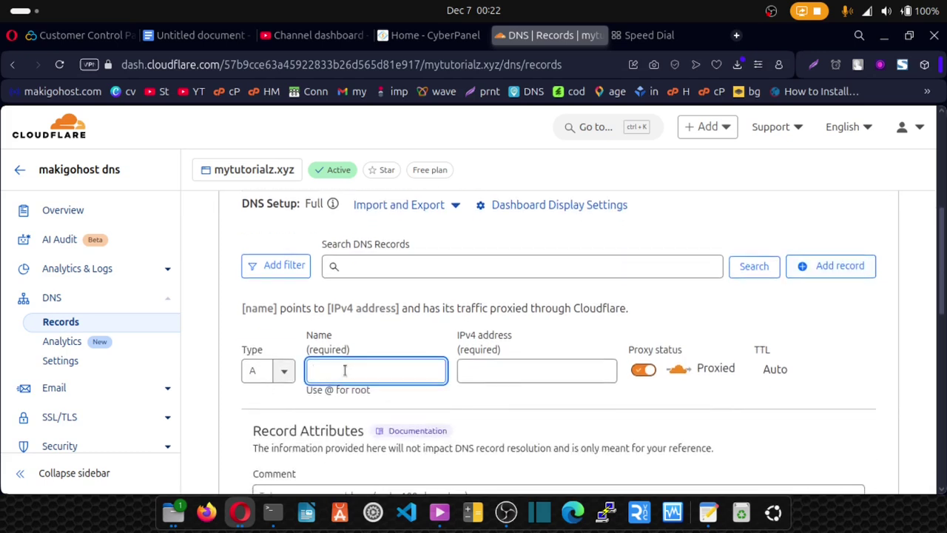
{"action": "type", "text": "serve"}
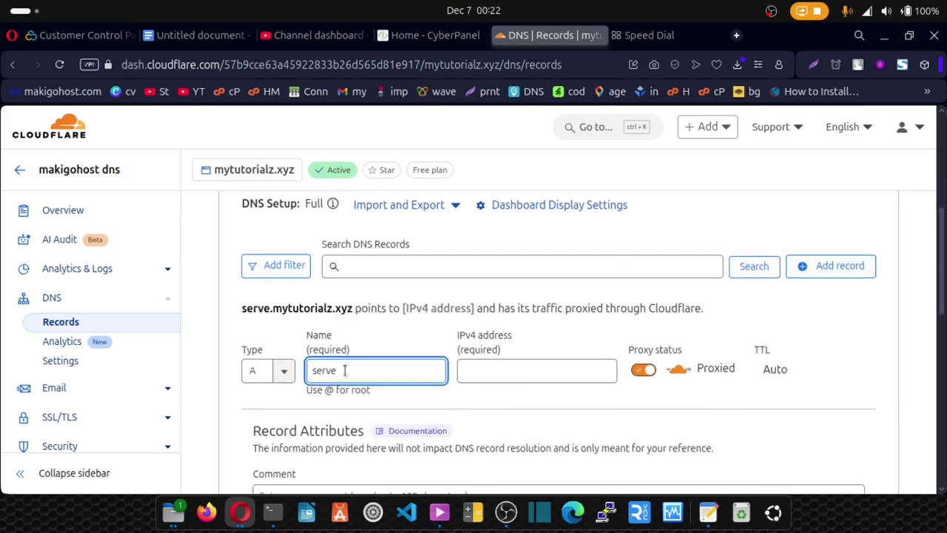
{"action": "type", "text": "r1"}
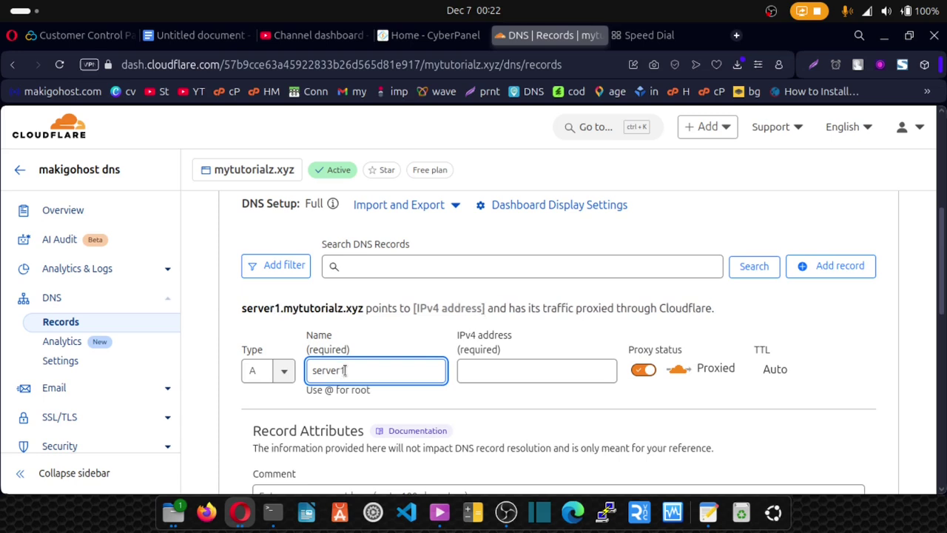
{"action": "left_click", "coordinate": [275, 311]}
{"action": "left_click_drag", "start_coordinate": [242, 309], "coordinate": [364, 311]}
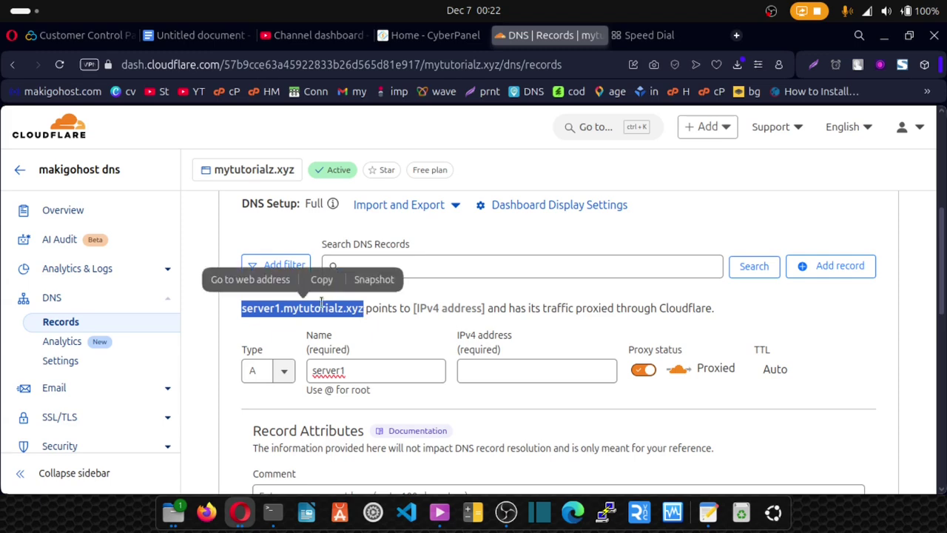
{"action": "left_click", "coordinate": [243, 311]}
{"action": "left_click_drag", "start_coordinate": [242, 310], "coordinate": [364, 314]}
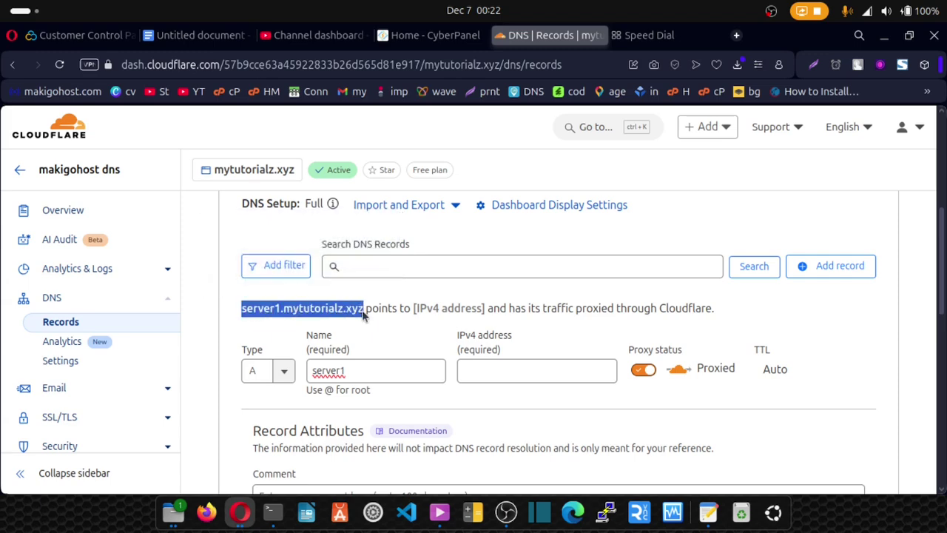
{"action": "left_click", "coordinate": [364, 311]}
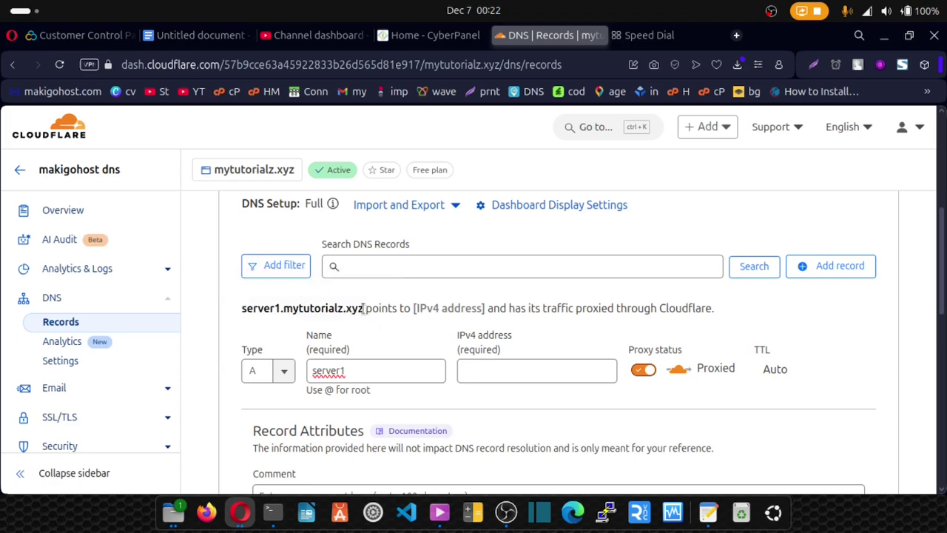
{"action": "left_click_drag", "start_coordinate": [364, 310], "coordinate": [242, 310]}
{"action": "left_click", "coordinate": [242, 310]}
{"action": "left_click_drag", "start_coordinate": [243, 311], "coordinate": [363, 315]}
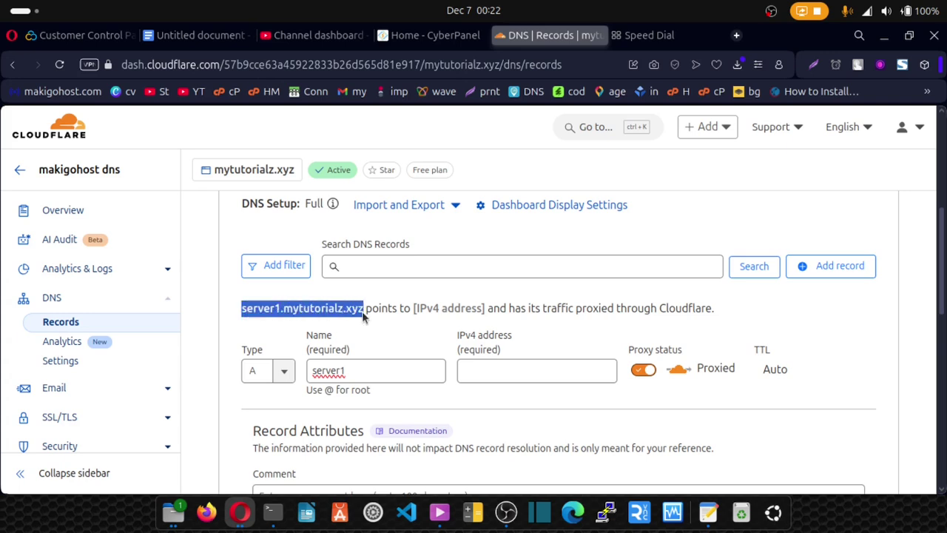
{"action": "left_click", "coordinate": [277, 309]}
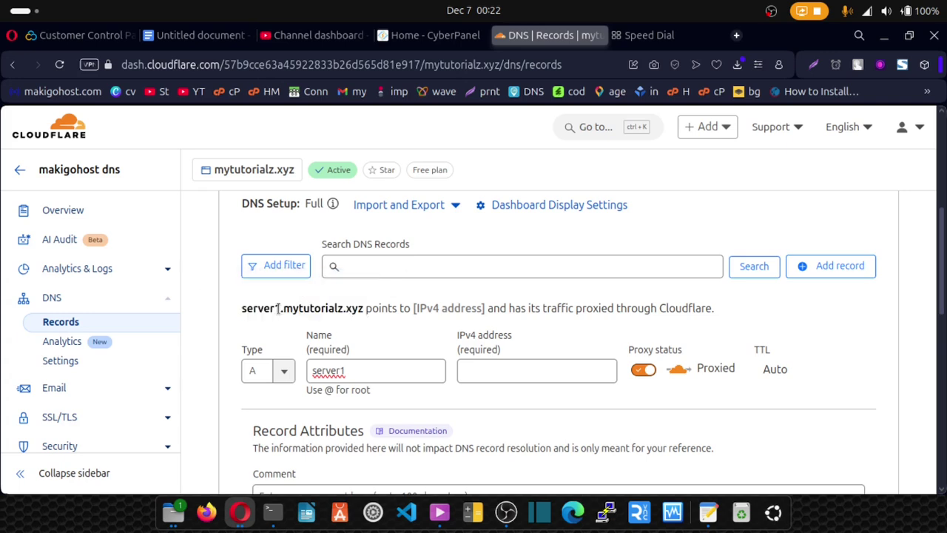
Step: Point server1 to 185.194.217.154, set it to DNS only, and save the record
{"action": "left_click", "coordinate": [474, 372]}
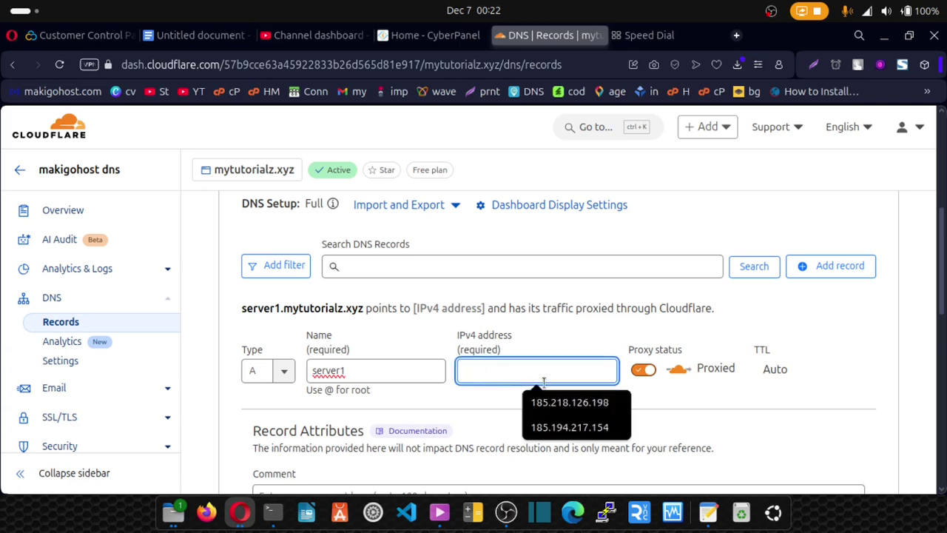
{"action": "left_click", "coordinate": [573, 427]}
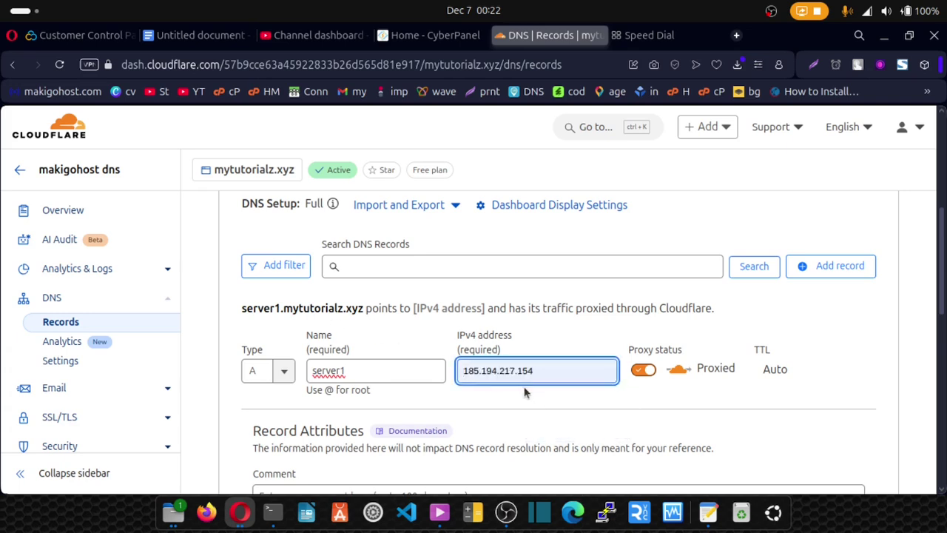
{"action": "left_click", "coordinate": [646, 371]}
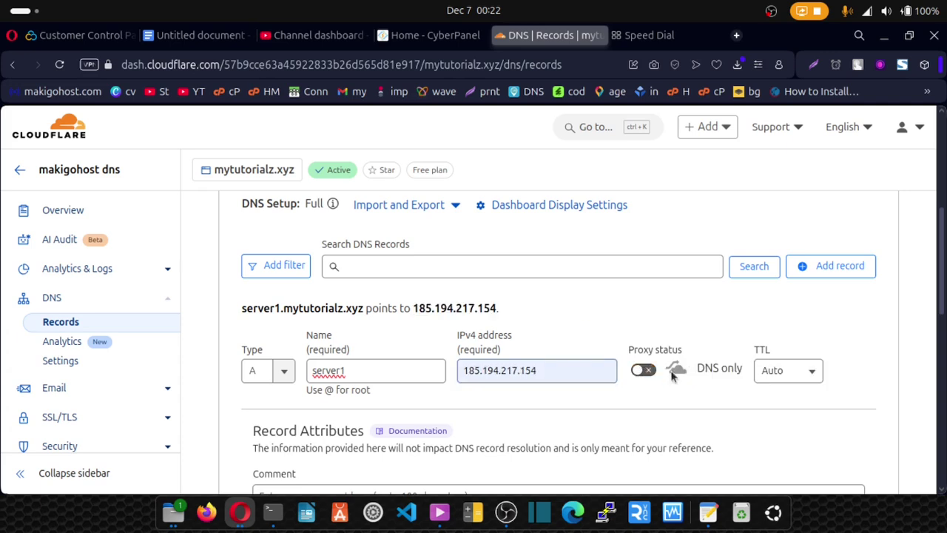
{"action": "scroll", "coordinate": [524, 365], "scroll_direction": "down", "scroll_amount": 3}
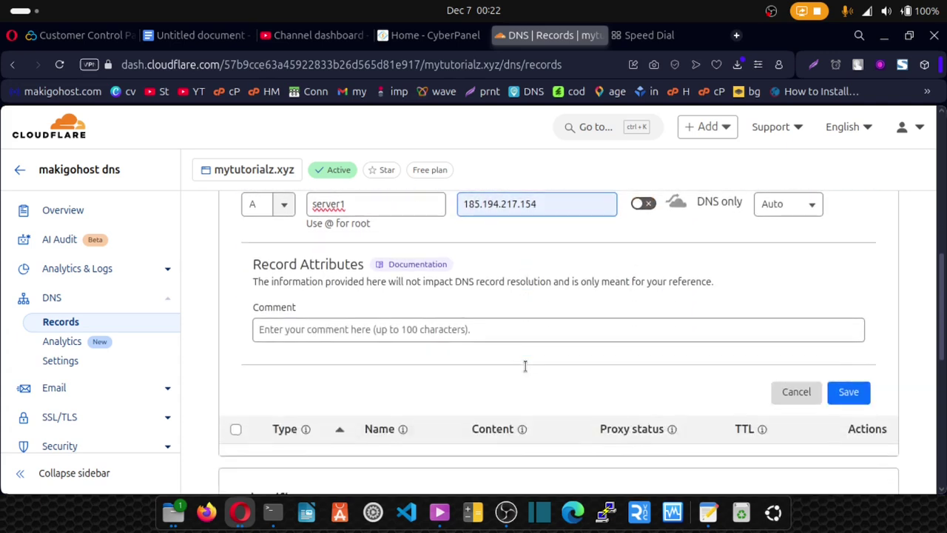
{"action": "left_click", "coordinate": [848, 392]}
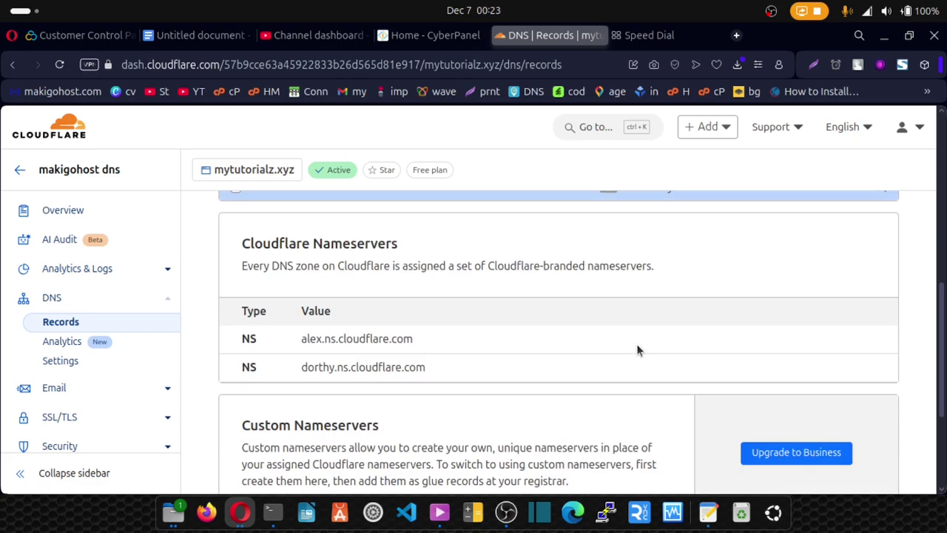
Step: Start another DNS record and name it ns1 (ns1.mytutorialz.xyz)
{"action": "scroll", "coordinate": [636, 351], "scroll_direction": "up", "scroll_amount": 3}
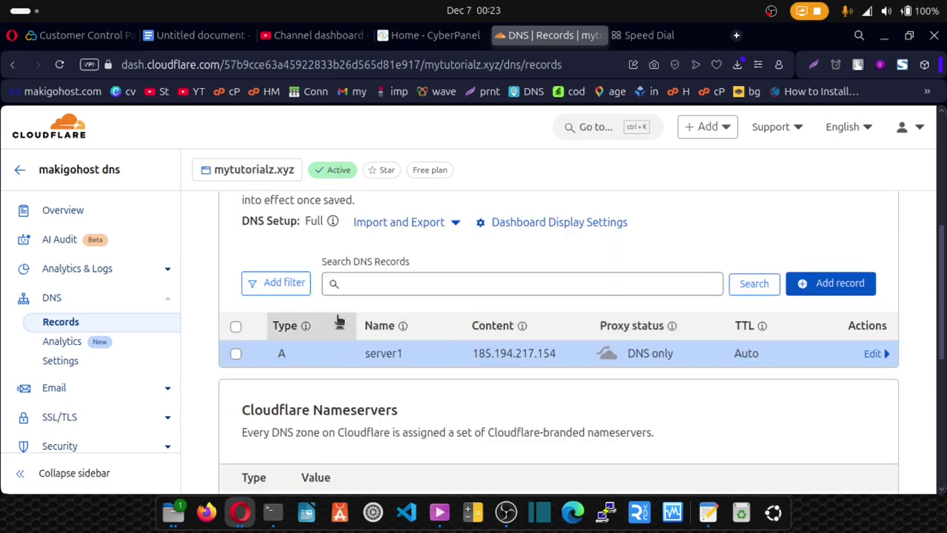
{"action": "scroll", "coordinate": [334, 316], "scroll_direction": "up", "scroll_amount": 3}
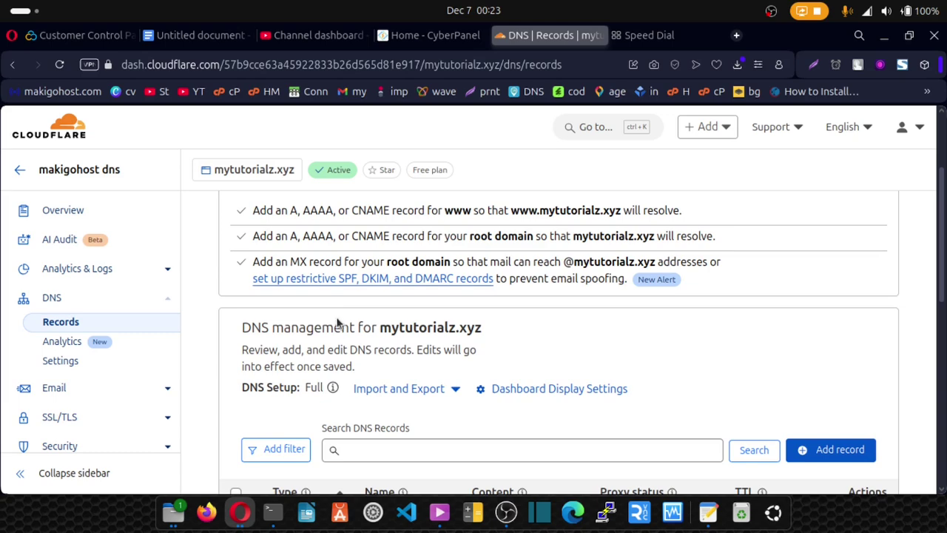
{"action": "scroll", "coordinate": [334, 317], "scroll_direction": "up", "scroll_amount": 3}
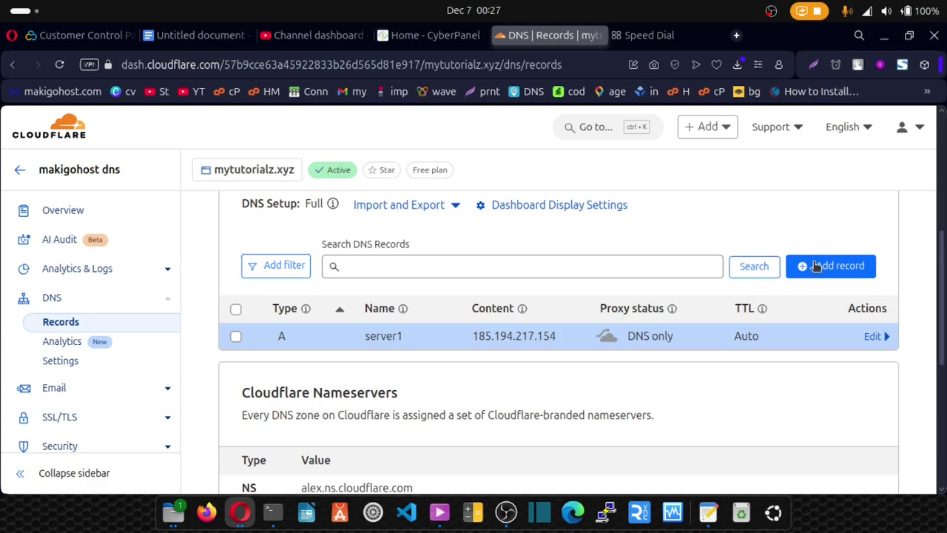
{"action": "left_click", "coordinate": [836, 268]}
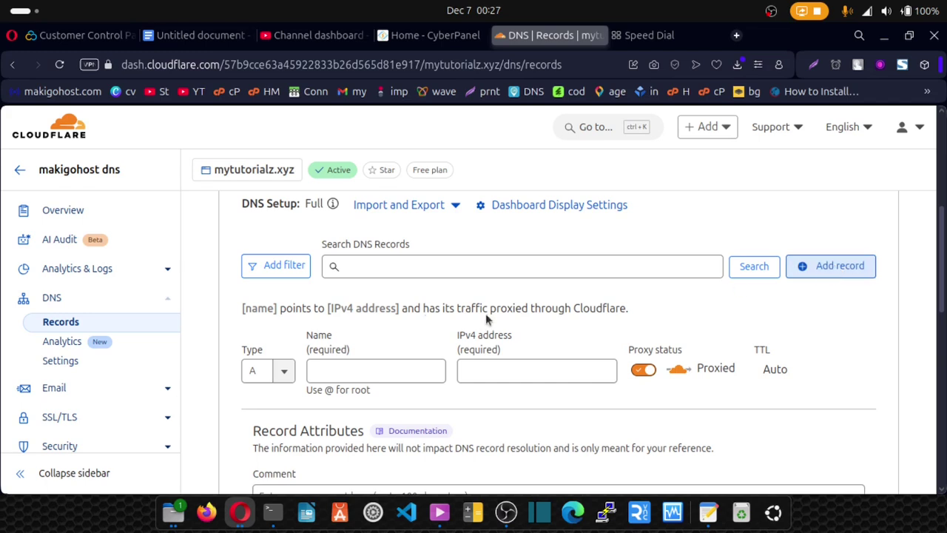
{"action": "left_click", "coordinate": [348, 366]}
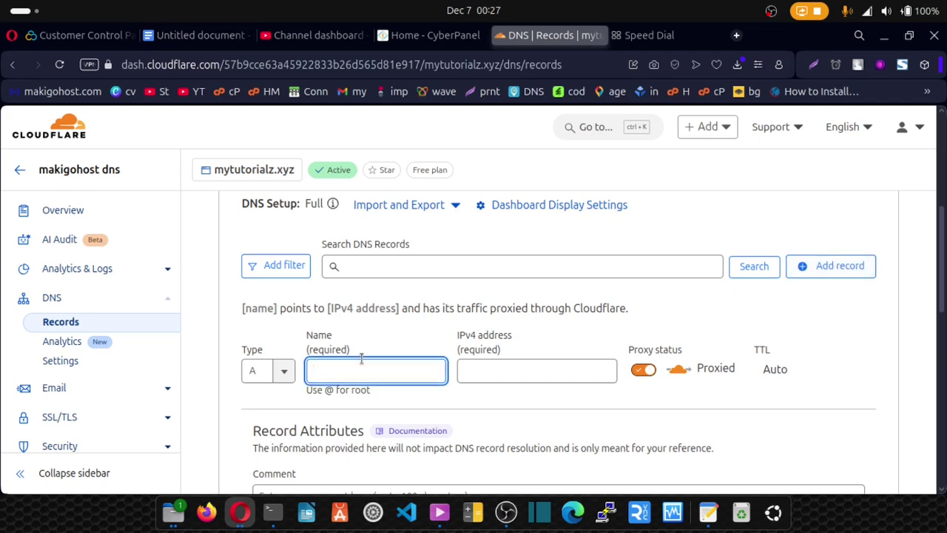
{"action": "type", "text": "ns"}
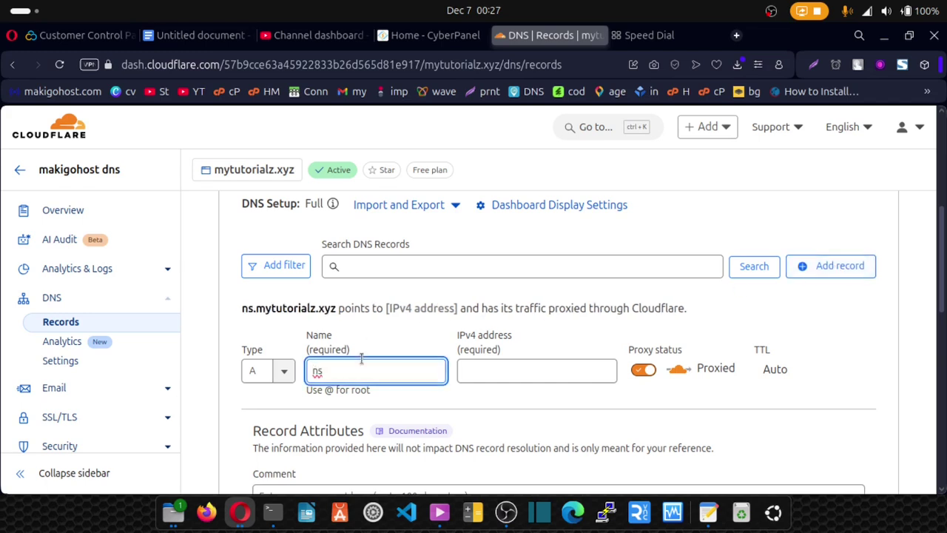
{"action": "type", "text": "1"}
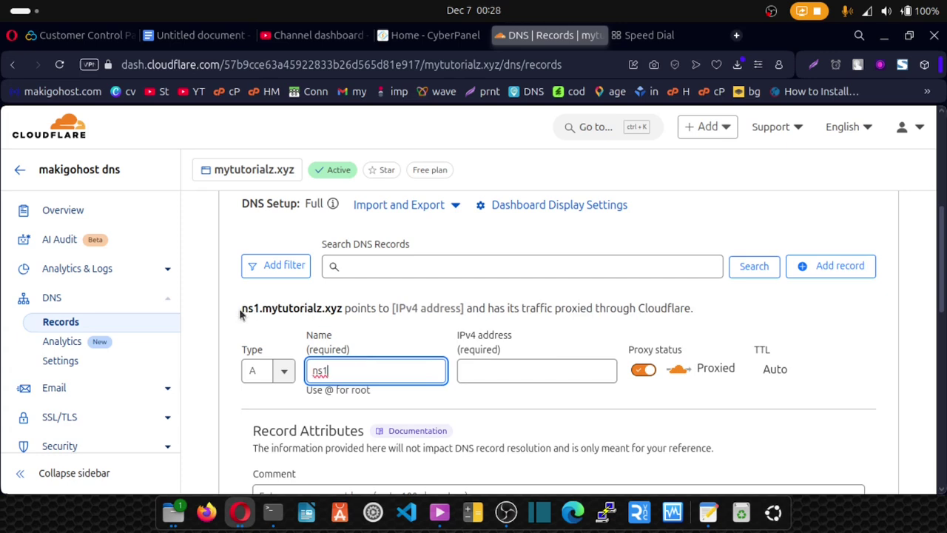
{"action": "left_click_drag", "start_coordinate": [241, 314], "coordinate": [297, 310]}
{"action": "left_click_drag", "start_coordinate": [315, 310], "coordinate": [346, 311]}
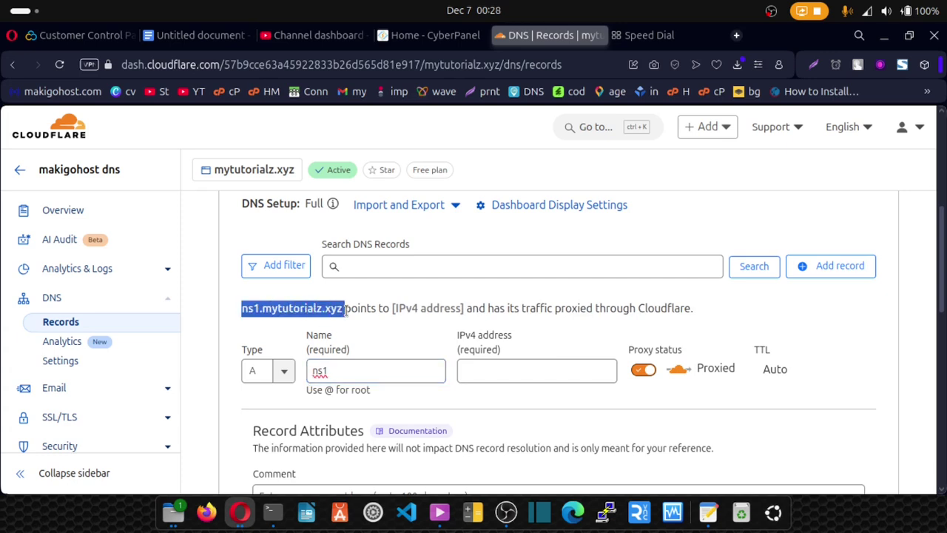
Step: Point ns1 to 185.194.217.154, set it to DNS only, and save the record
{"action": "left_click", "coordinate": [488, 375]}
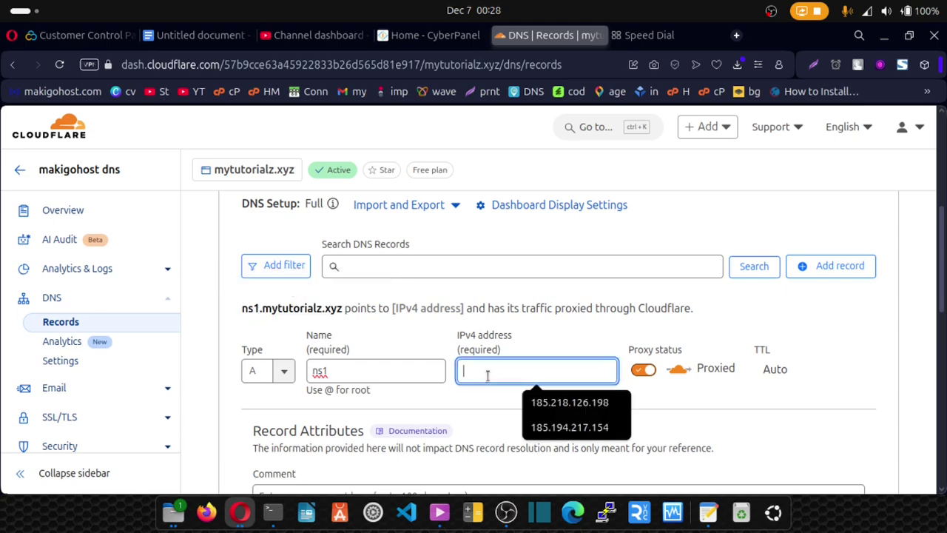
{"action": "left_click", "coordinate": [564, 427]}
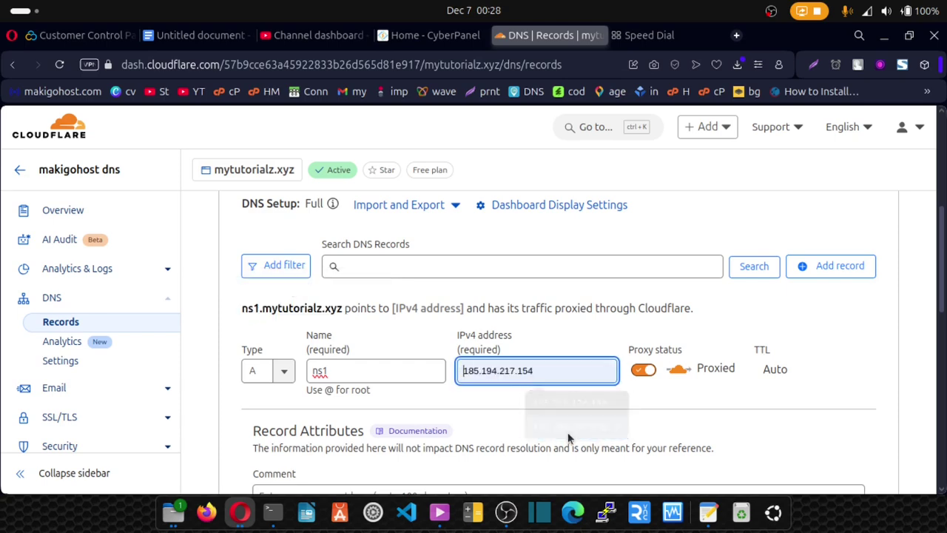
{"action": "left_click", "coordinate": [645, 372]}
{"action": "scroll", "coordinate": [646, 371], "scroll_direction": "down", "scroll_amount": 3}
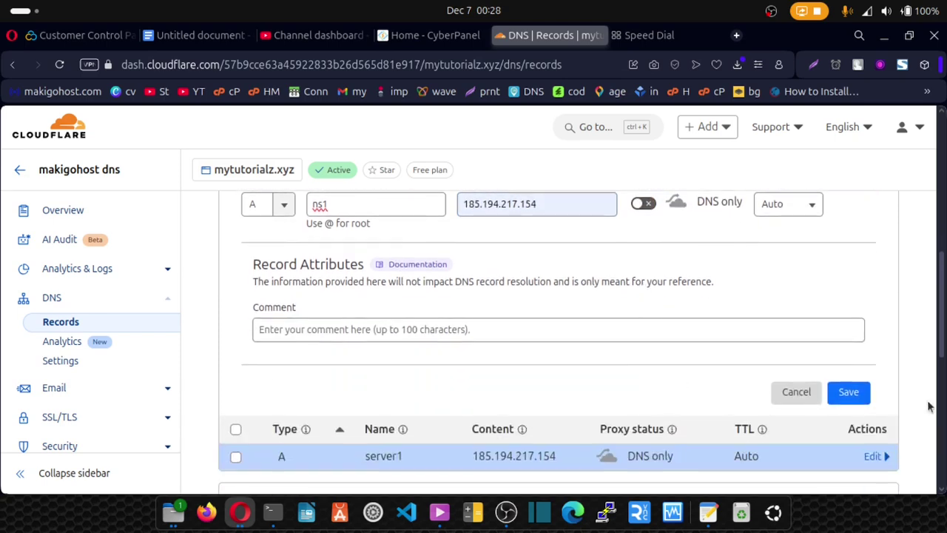
{"action": "left_click", "coordinate": [852, 400]}
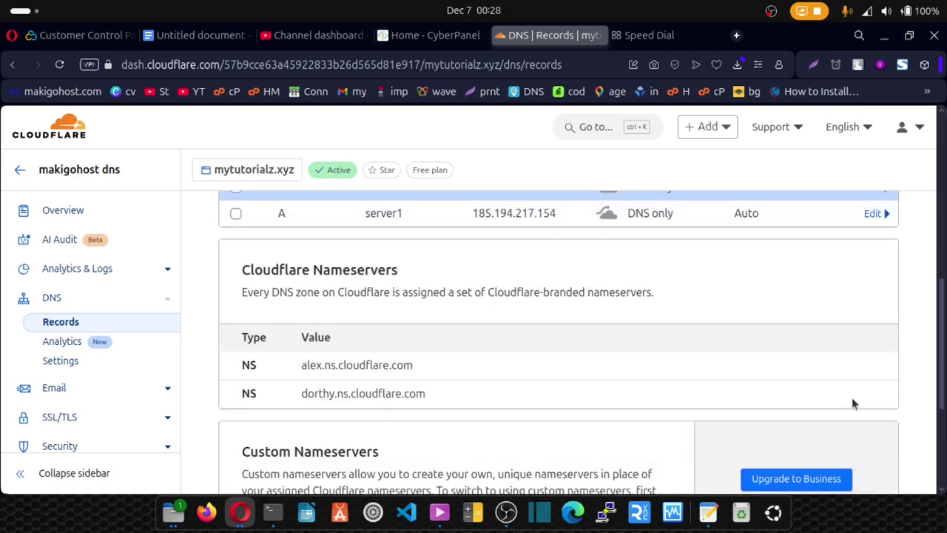
Step: Start another DNS record and name it ns2
{"action": "scroll", "coordinate": [372, 363], "scroll_direction": "up", "scroll_amount": 3}
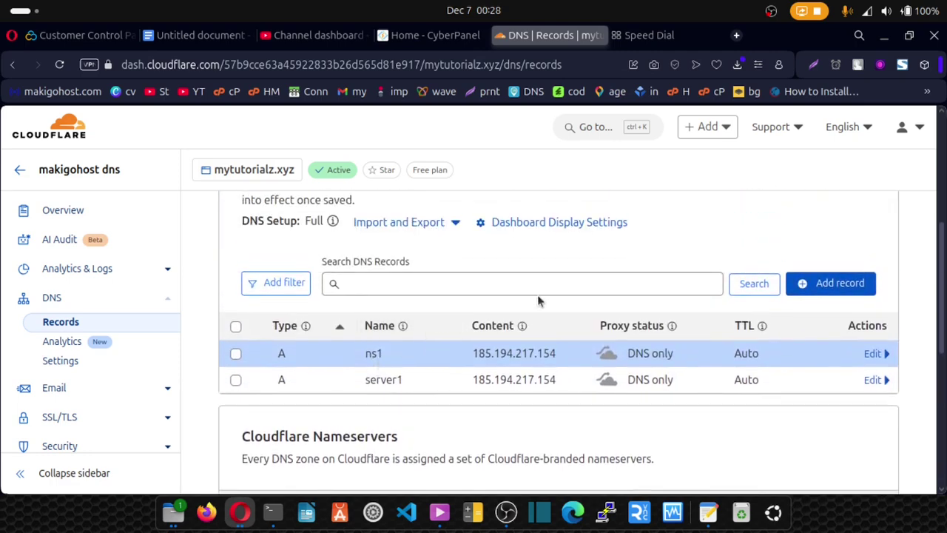
{"action": "left_click", "coordinate": [849, 286]}
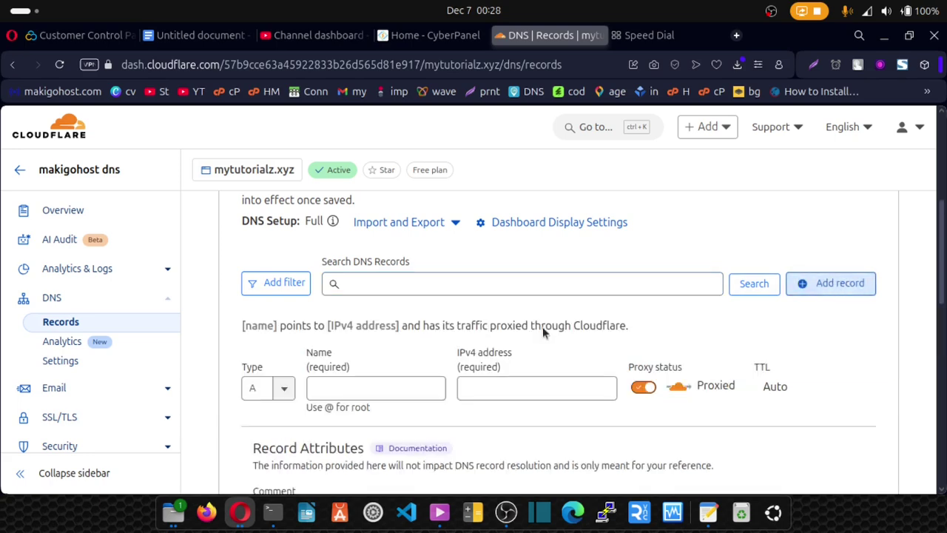
{"action": "left_click", "coordinate": [358, 386]}
{"action": "type", "text": "ns2"}
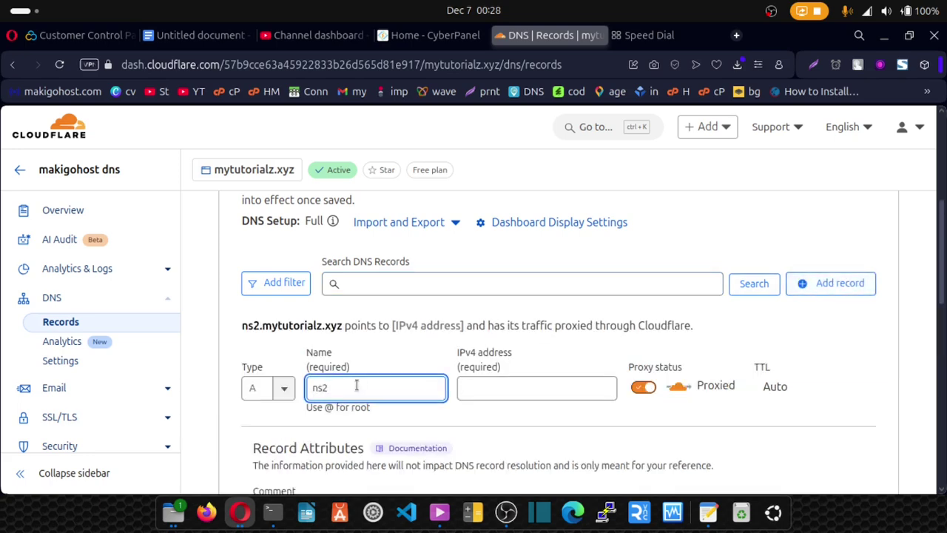
{"action": "scroll", "coordinate": [356, 385], "scroll_direction": "down", "scroll_amount": 2}
{"action": "left_click_drag", "start_coordinate": [242, 237], "coordinate": [352, 257]}
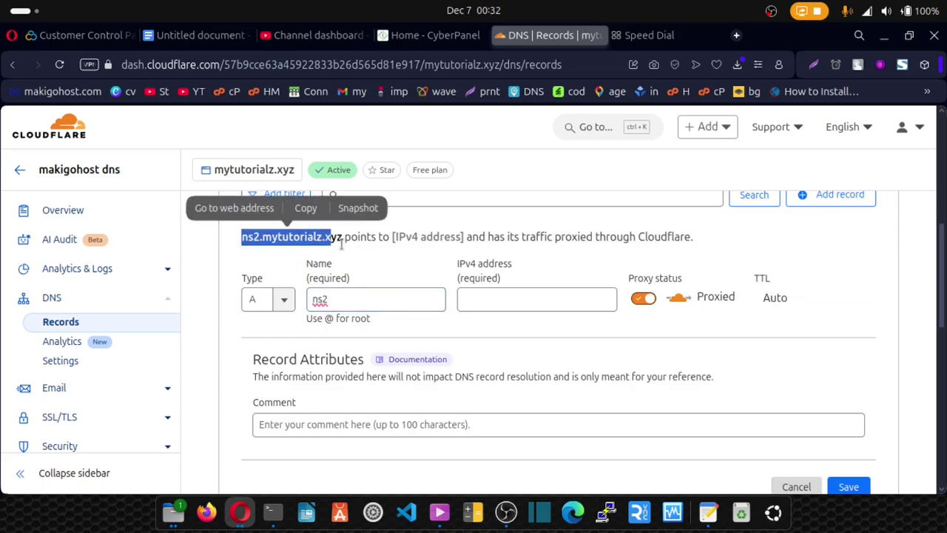
Step: Point ns2 to 185.194.217.154 from the suggestions, set it to DNS only, and save
{"action": "left_click", "coordinate": [518, 302]}
{"action": "left_click", "coordinate": [521, 302]}
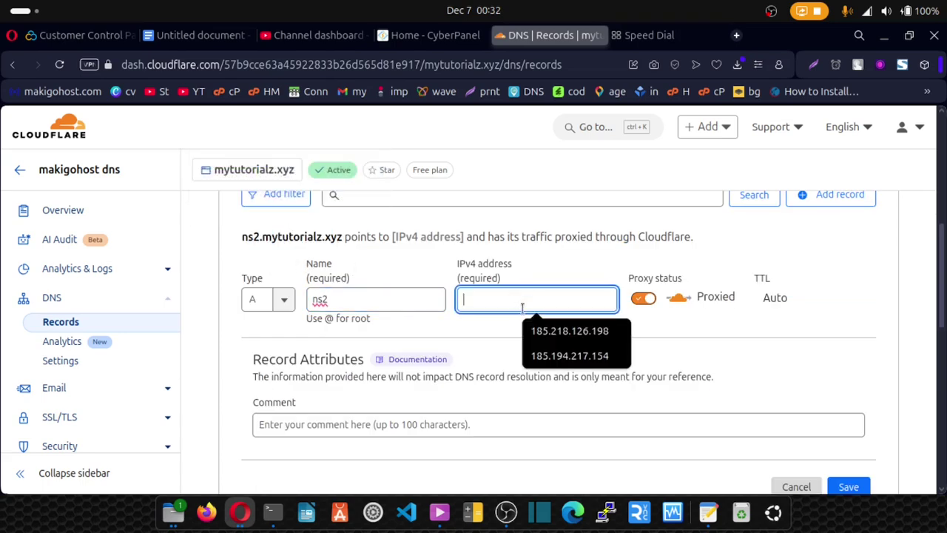
{"action": "left_click", "coordinate": [560, 346]}
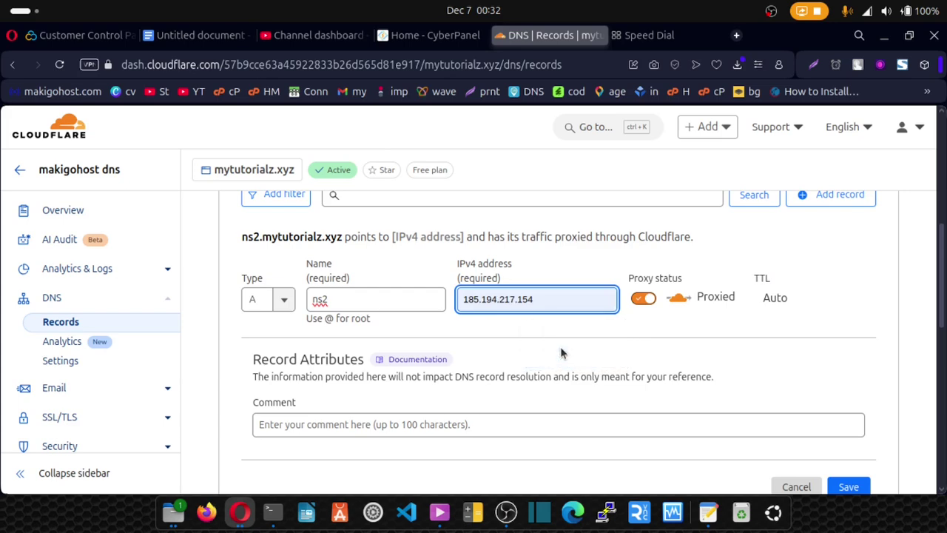
{"action": "left_click", "coordinate": [643, 304]}
{"action": "left_click", "coordinate": [643, 303]}
{"action": "scroll", "coordinate": [633, 318], "scroll_direction": "down", "scroll_amount": 3}
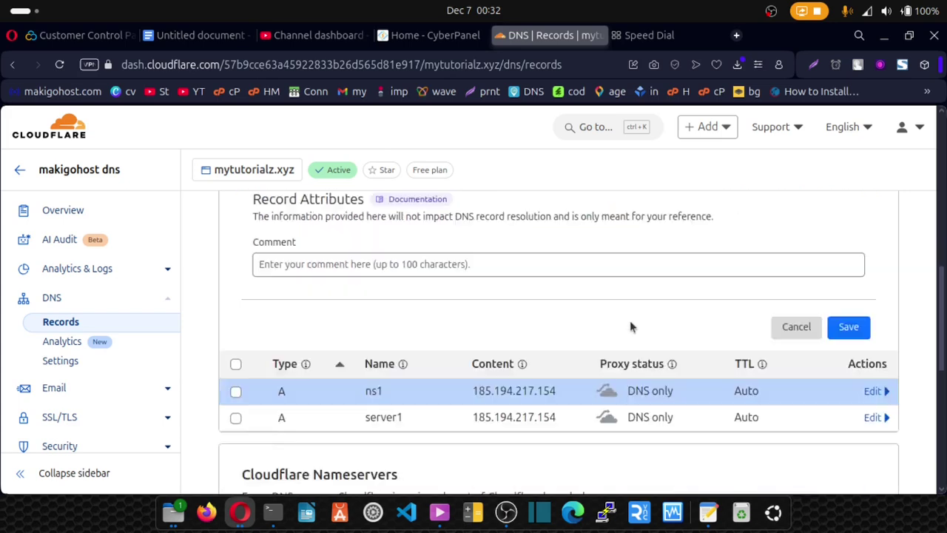
{"action": "left_click", "coordinate": [848, 238]}
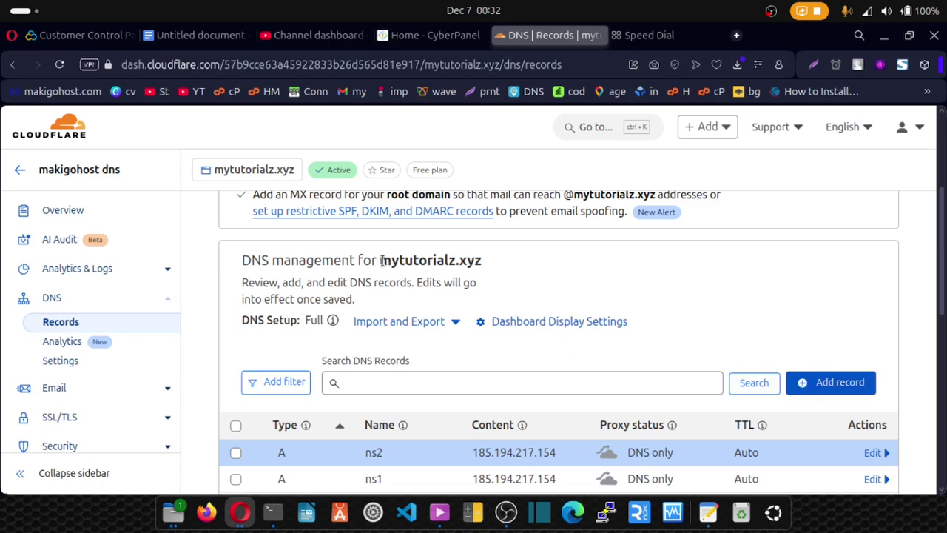
Step: Start a new DNS record for the root domain with name @
{"action": "left_click_drag", "start_coordinate": [382, 260], "coordinate": [405, 261]}
{"action": "left_click", "coordinate": [428, 263]}
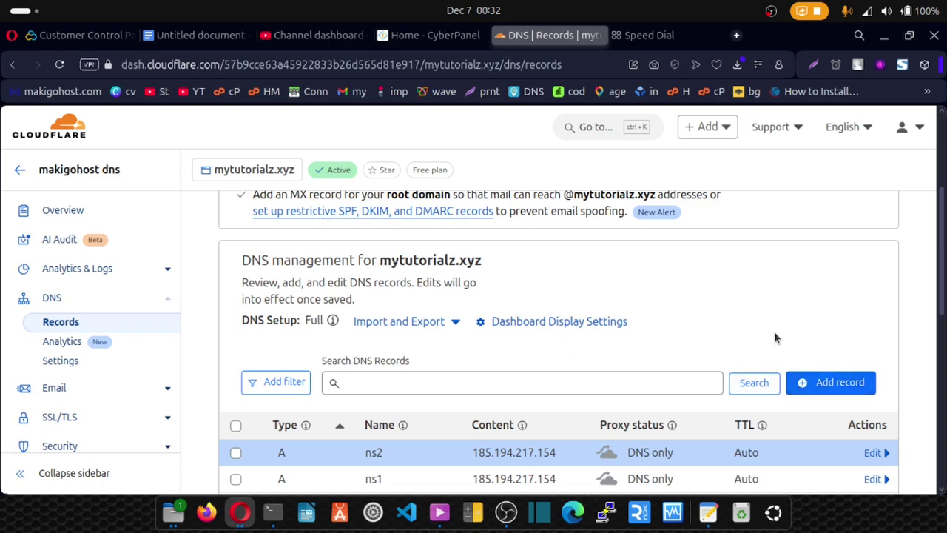
{"action": "left_click", "coordinate": [835, 383]}
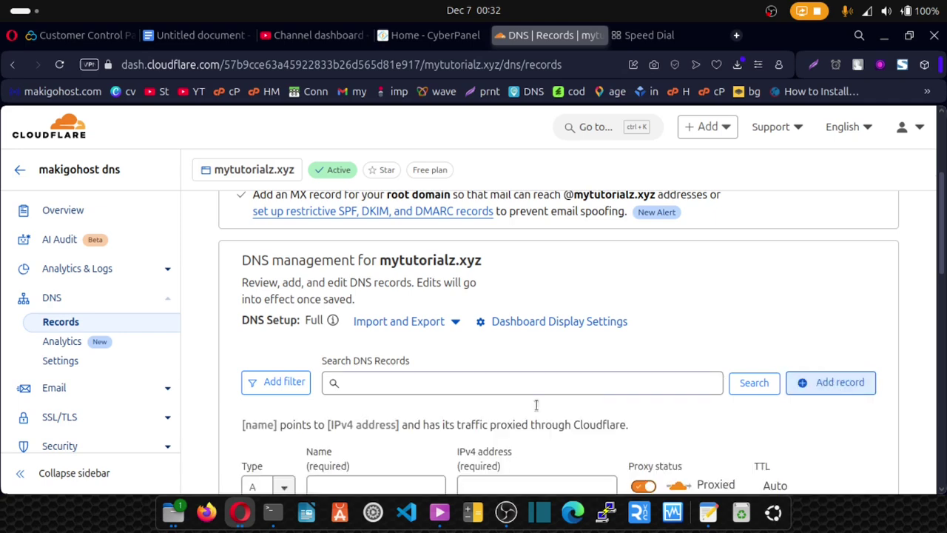
{"action": "scroll", "coordinate": [462, 411], "scroll_direction": "down", "scroll_amount": 1}
{"action": "left_click", "coordinate": [351, 400]}
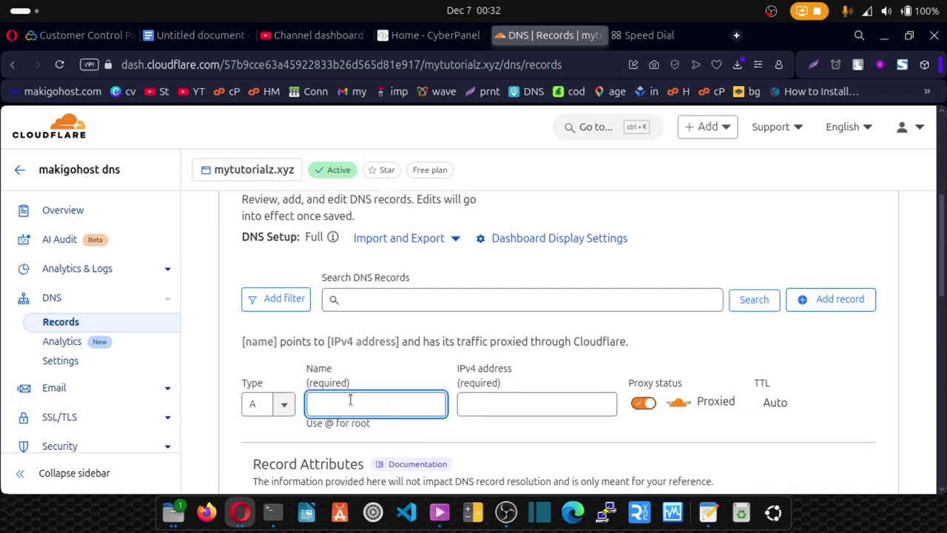
{"action": "type", "text": "@"}
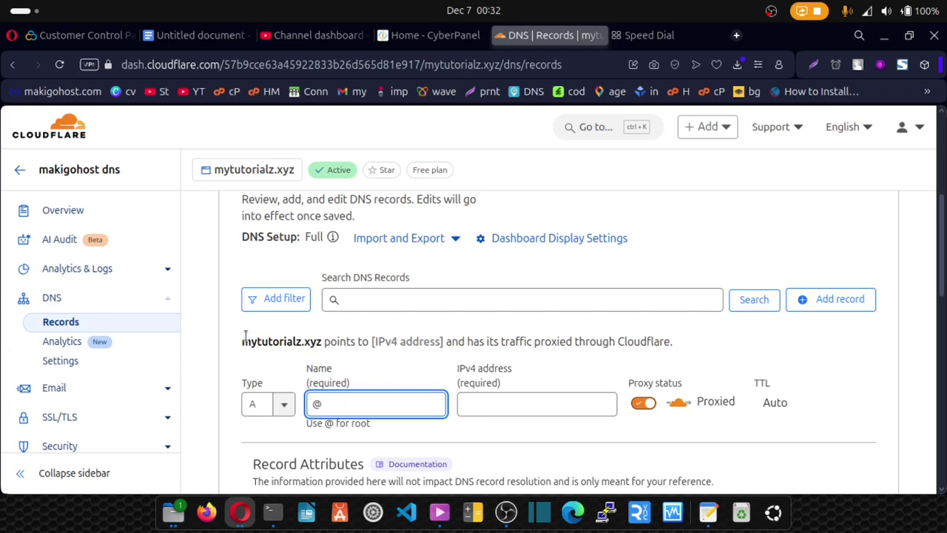
{"action": "left_click_drag", "start_coordinate": [243, 341], "coordinate": [323, 342]}
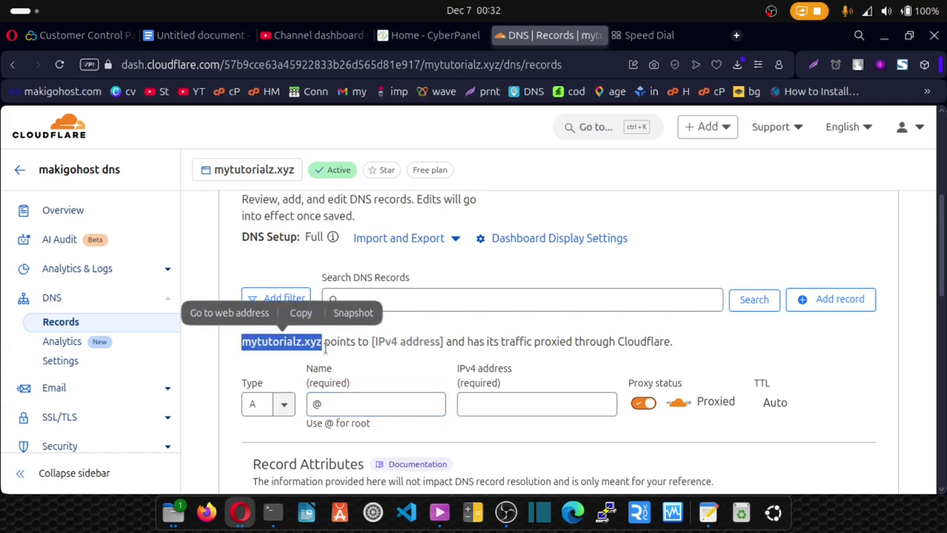
Step: Point the root record to 185.194.217.154, set it to DNS only, and save
{"action": "left_click", "coordinate": [519, 403]}
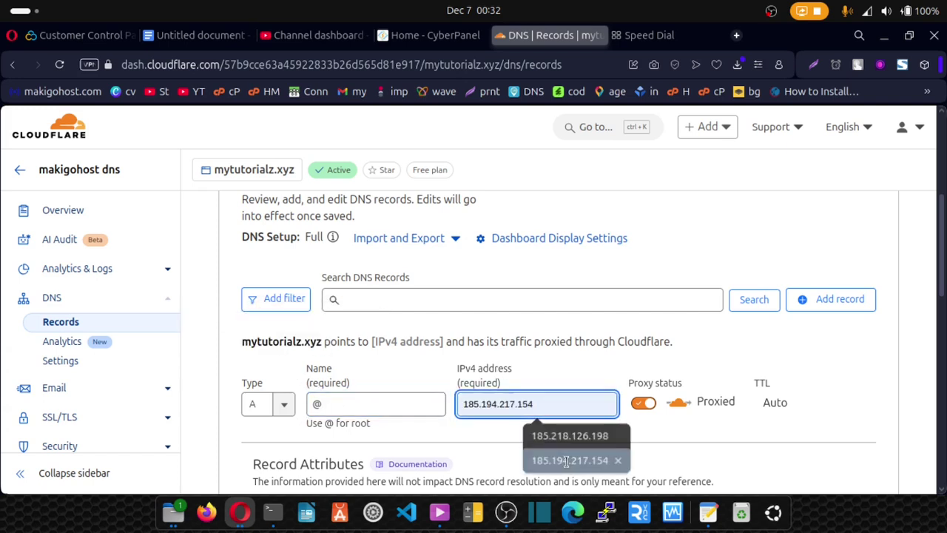
{"action": "left_click", "coordinate": [570, 460]}
{"action": "left_click", "coordinate": [643, 403]}
{"action": "scroll", "coordinate": [626, 376], "scroll_direction": "down", "scroll_amount": 3}
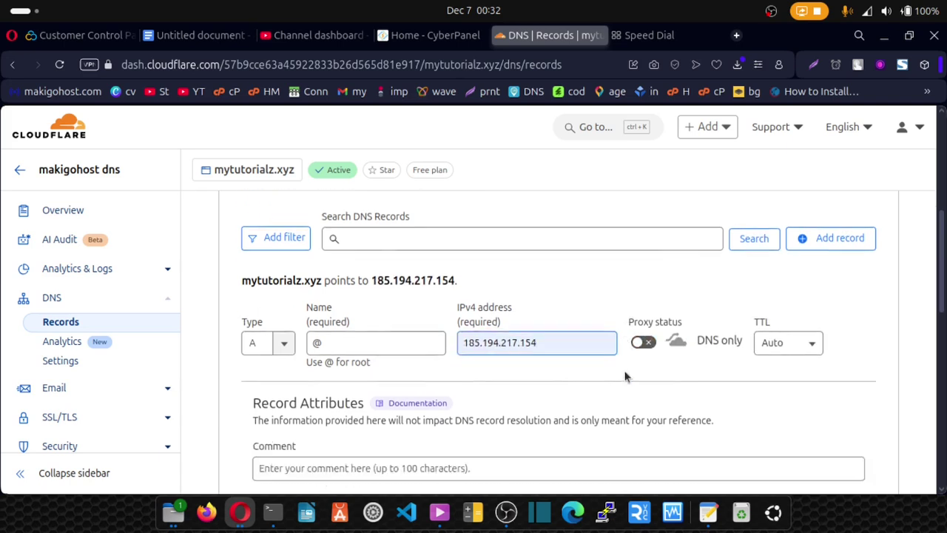
{"action": "left_click", "coordinate": [863, 432]}
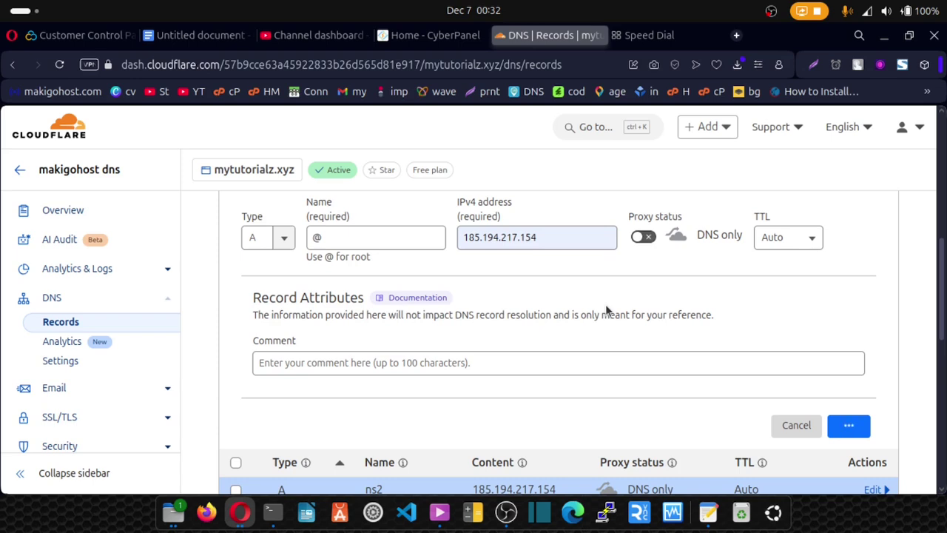
Step: Add a www A record to 185.194.217.154, set to DNS only, and save it
{"action": "scroll", "coordinate": [605, 310], "scroll_direction": "up", "scroll_amount": 1}
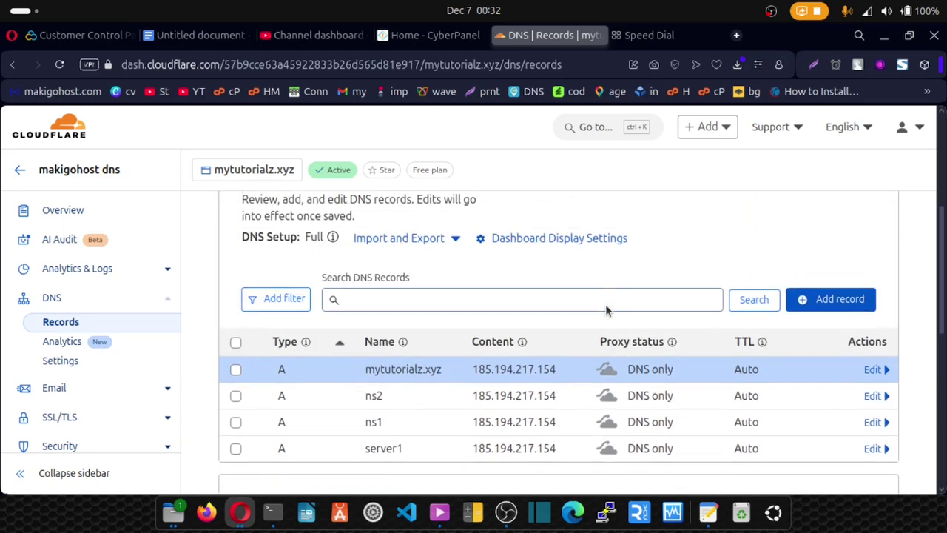
{"action": "left_click", "coordinate": [828, 305]}
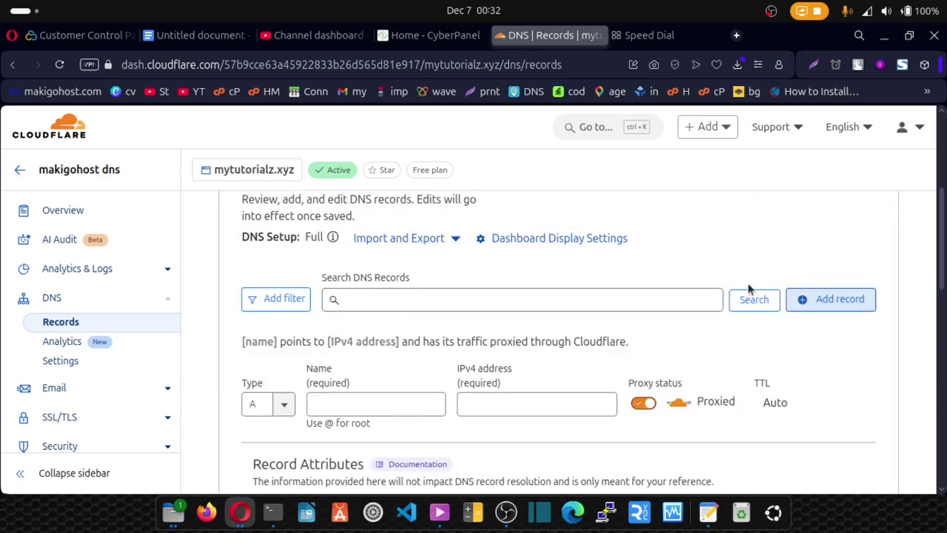
{"action": "left_click", "coordinate": [358, 402]}
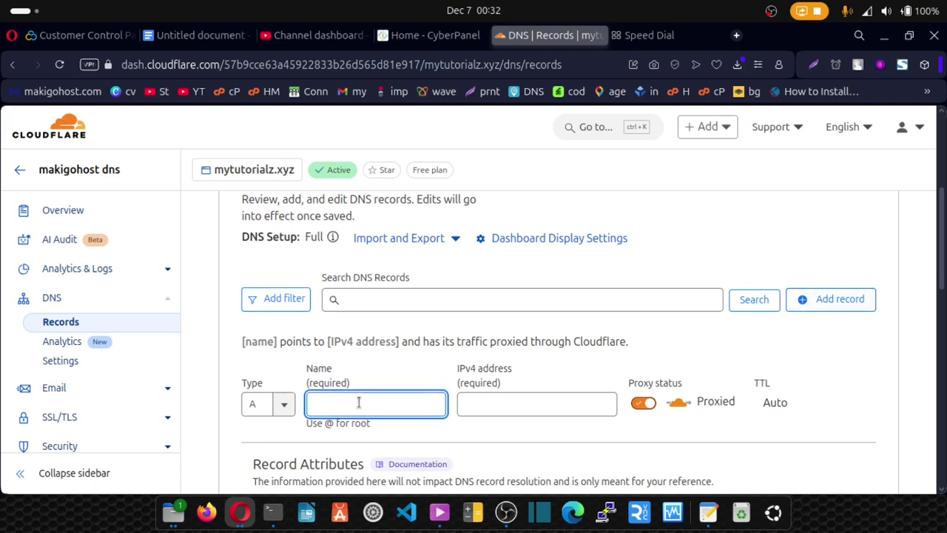
{"action": "type", "text": "www"}
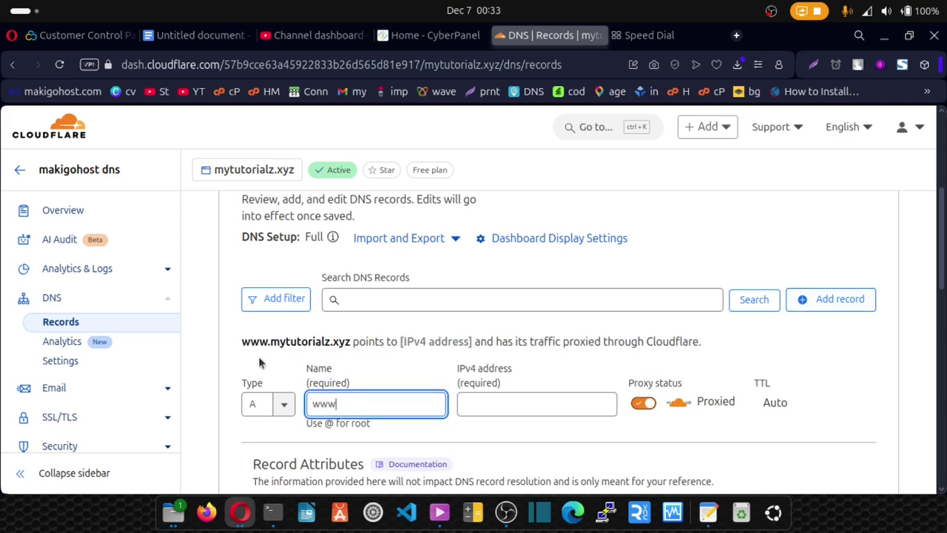
{"action": "left_click_drag", "start_coordinate": [242, 341], "coordinate": [351, 340]}
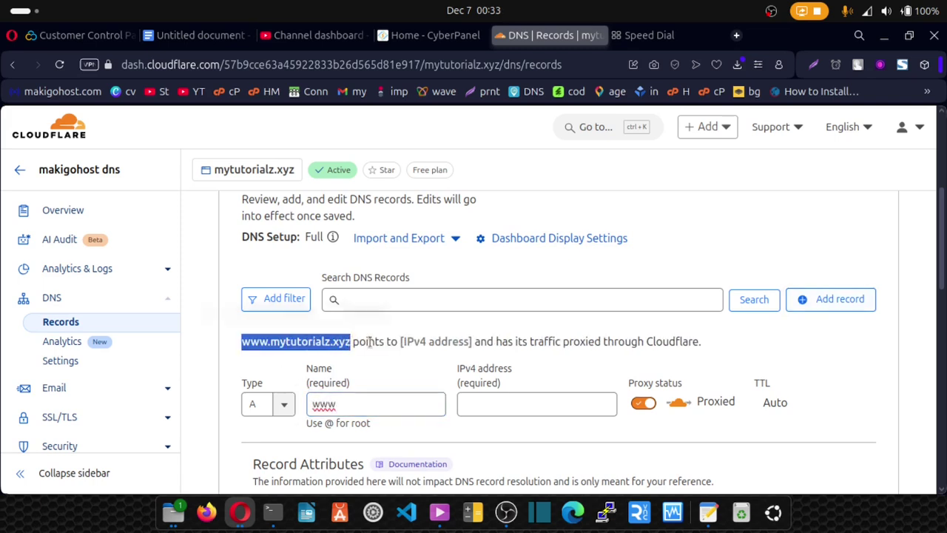
{"action": "left_click", "coordinate": [516, 403]}
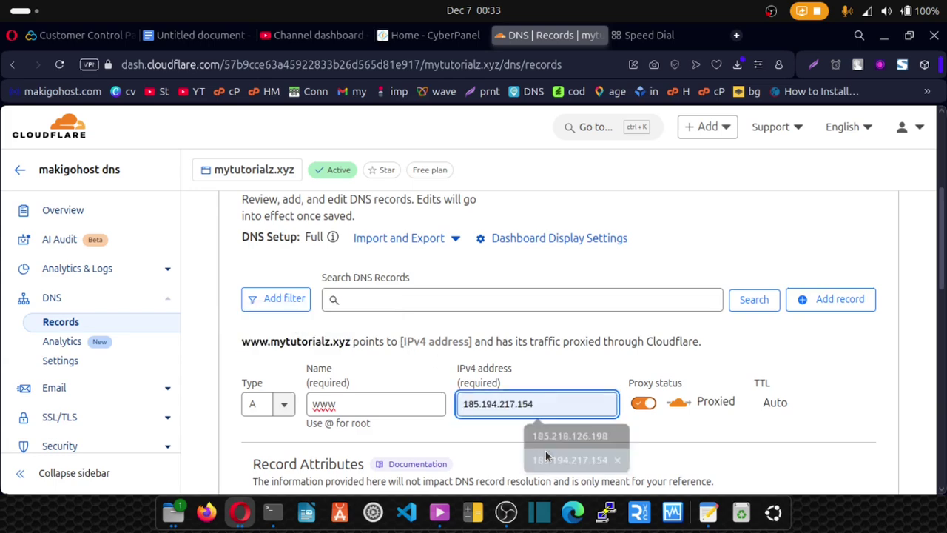
{"action": "left_click", "coordinate": [543, 460]}
{"action": "left_click", "coordinate": [641, 408]}
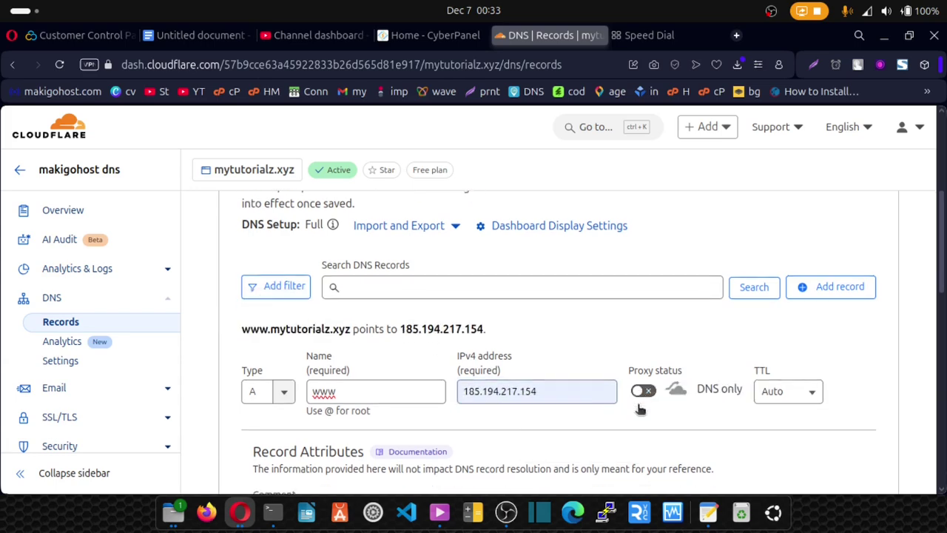
{"action": "scroll", "coordinate": [618, 404], "scroll_direction": "down", "scroll_amount": 2}
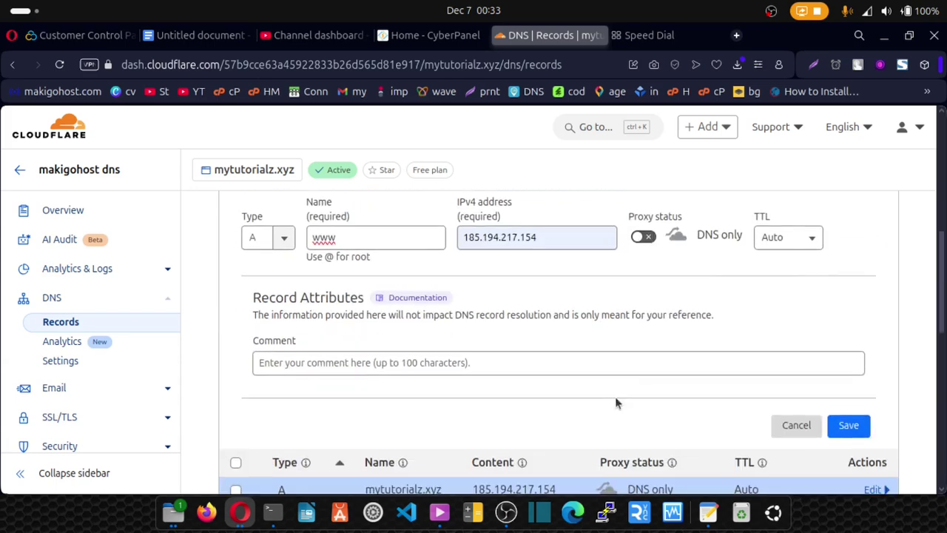
{"action": "left_click", "coordinate": [849, 425]}
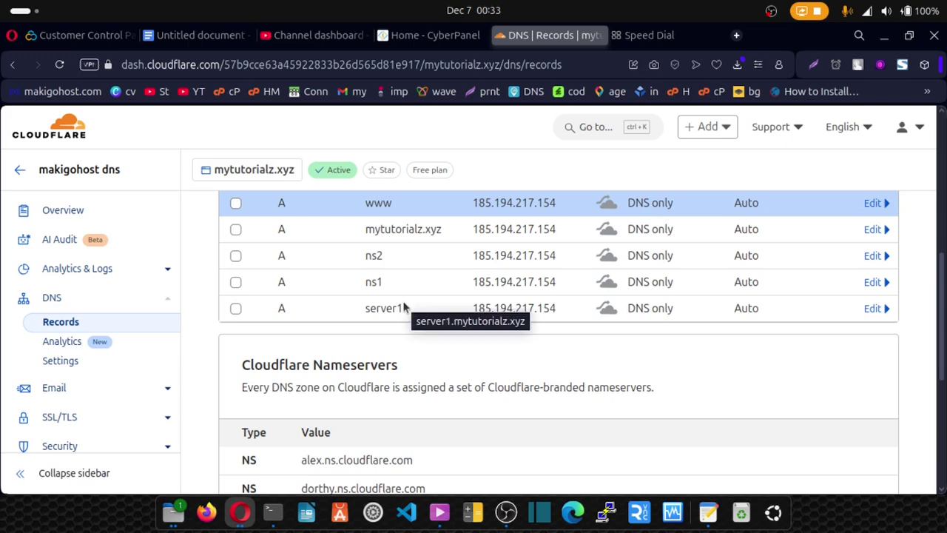
Step: Begin typing the server1 hostname into the Search DNS Records box
{"action": "scroll", "coordinate": [403, 306], "scroll_direction": "up", "scroll_amount": 1}
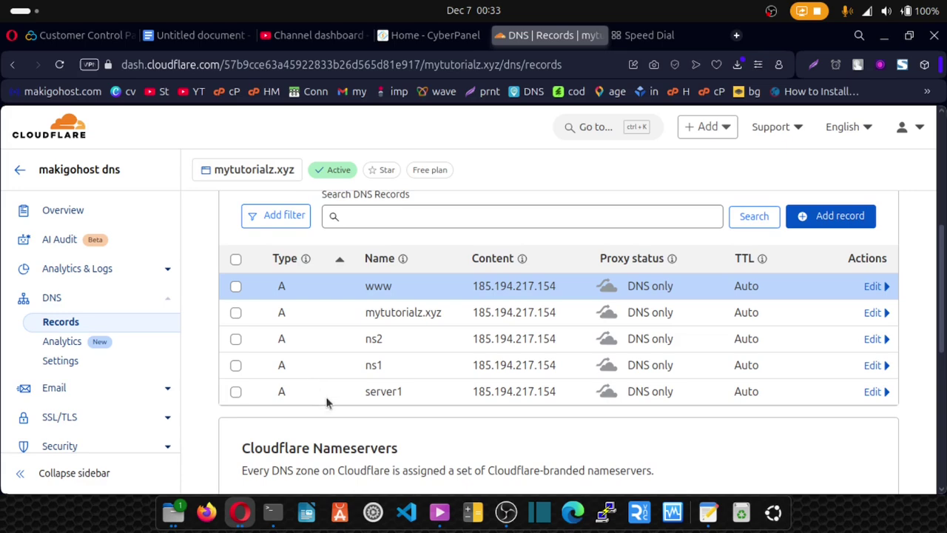
{"action": "scroll", "coordinate": [345, 349], "scroll_direction": "up", "scroll_amount": 1}
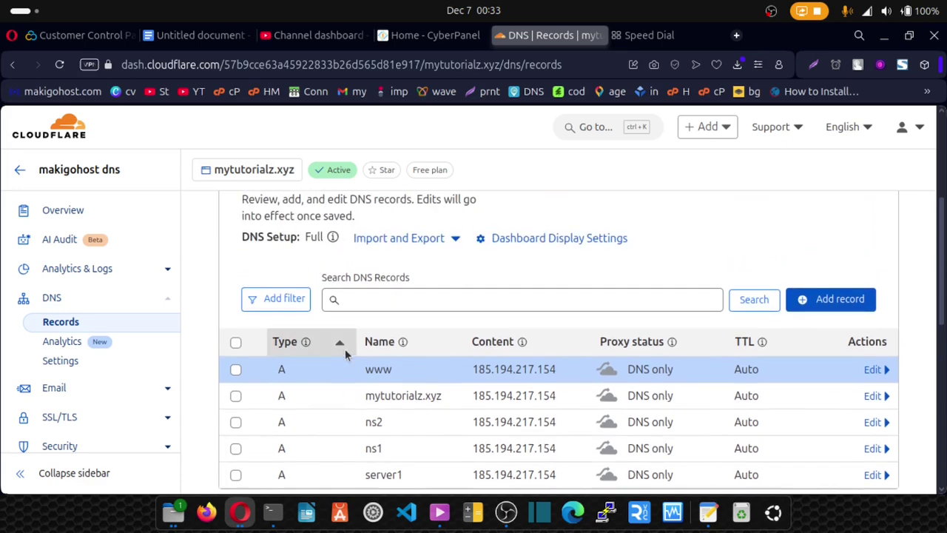
{"action": "scroll", "coordinate": [345, 348], "scroll_direction": "up", "scroll_amount": 1}
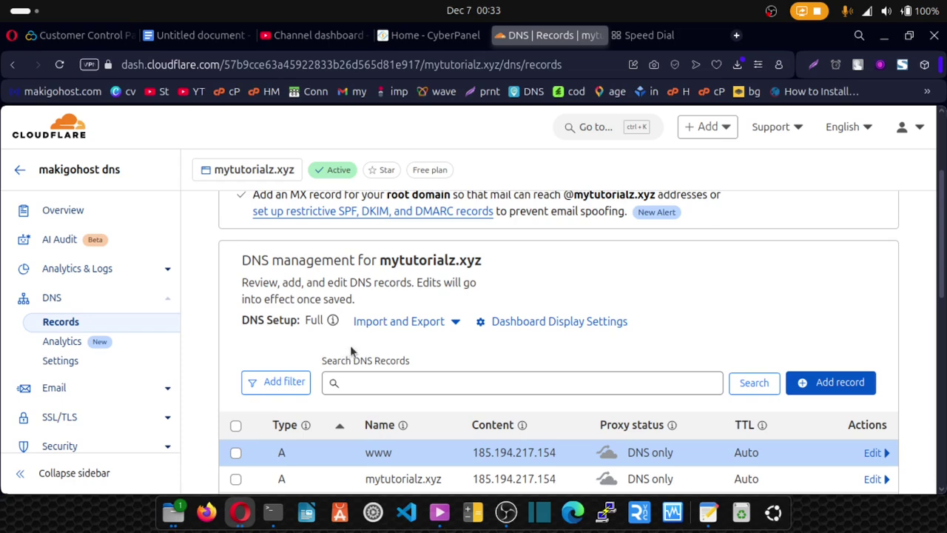
{"action": "left_click", "coordinate": [390, 381]}
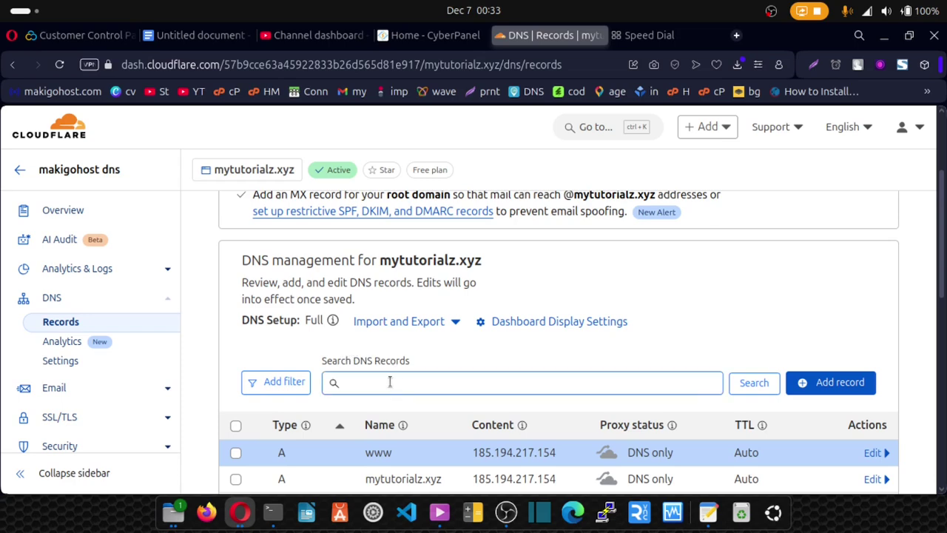
{"action": "left_click", "coordinate": [390, 383]}
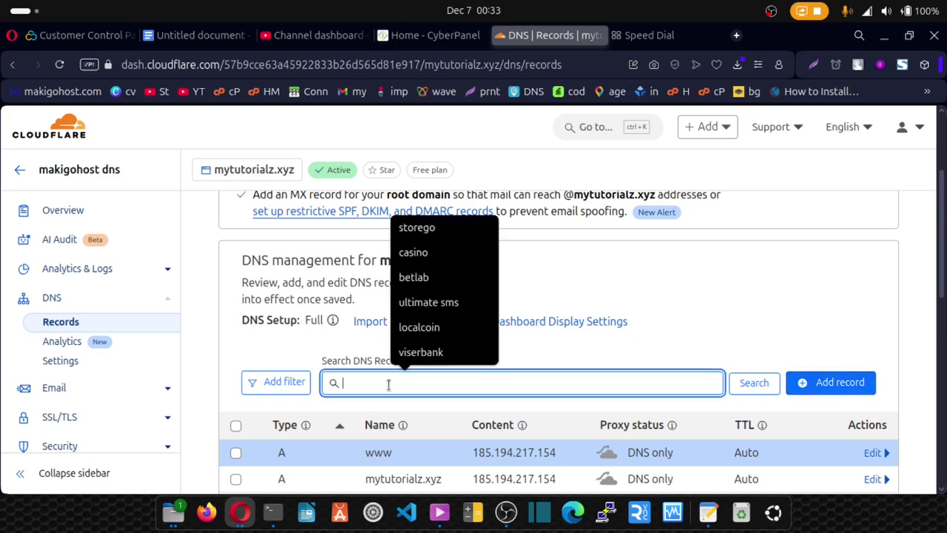
{"action": "type", "text": "server1."}
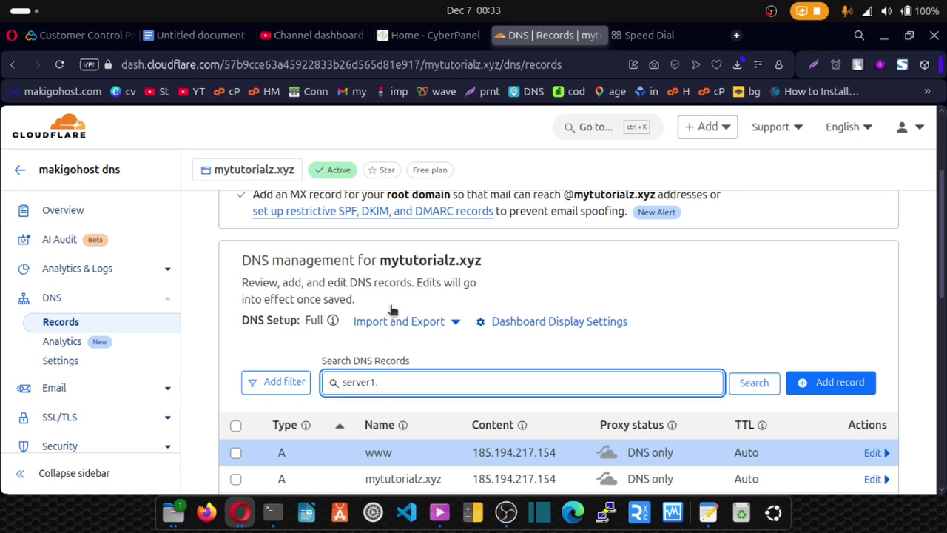
Step: Append mytutorialz.xyz from the heading and copy the full server1.mytutorialz.xyz hostname
{"action": "left_click", "coordinate": [464, 254]}
{"action": "double_click", "coordinate": [463, 253]}
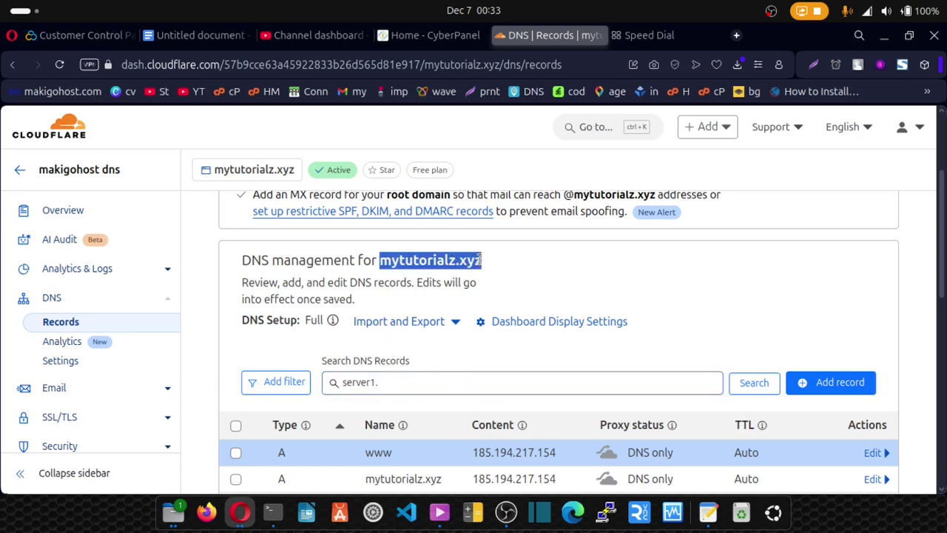
{"action": "left_click", "coordinate": [449, 231]}
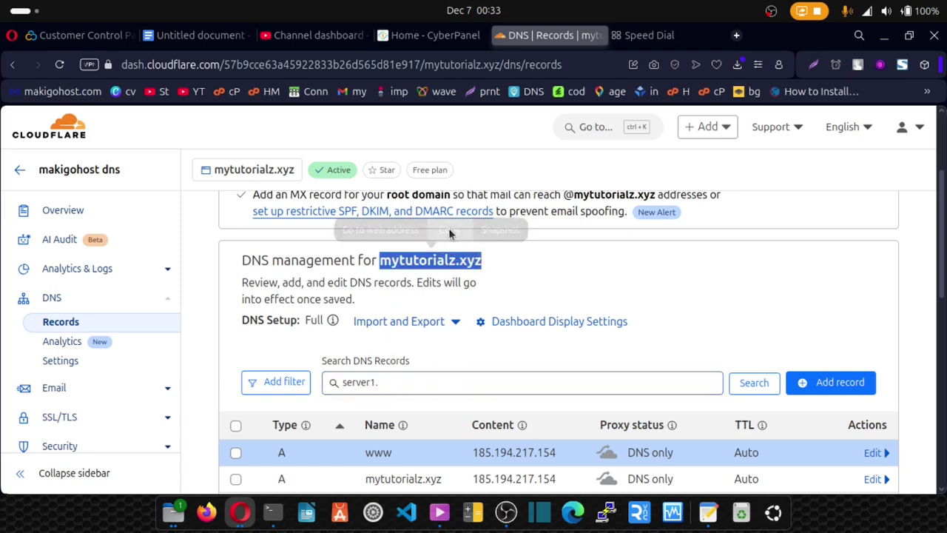
{"action": "left_click", "coordinate": [381, 382]}
{"action": "key", "text": "ctrl+v"}
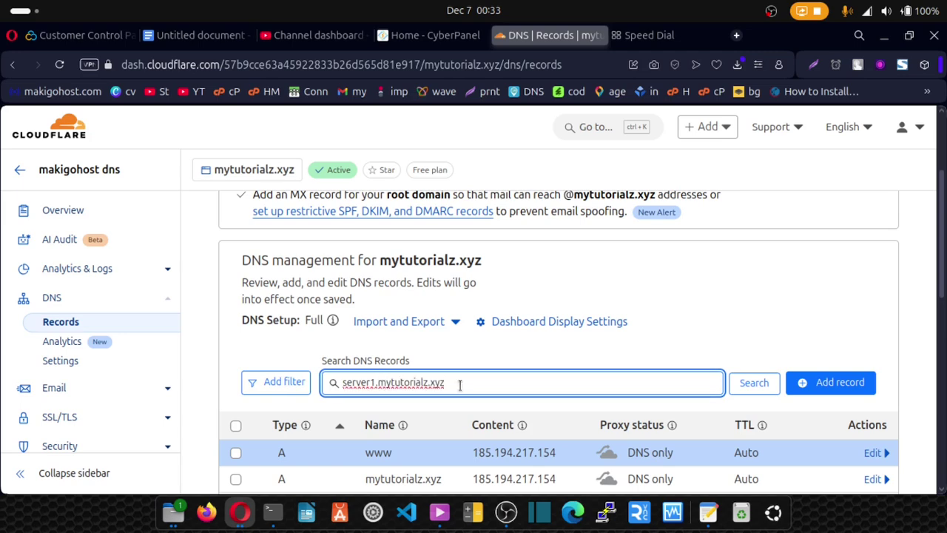
{"action": "left_click_drag", "start_coordinate": [458, 383], "coordinate": [340, 383]}
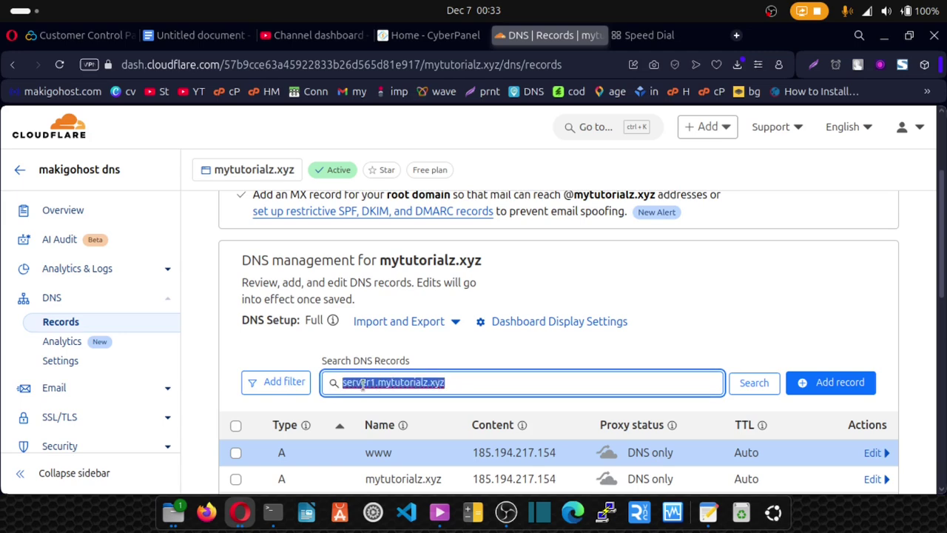
{"action": "right_click", "coordinate": [363, 383]}
{"action": "left_click", "coordinate": [440, 172]}
Step: Switch to the Home - CyberPanel tab and scroll back to the top of the page
{"action": "left_click", "coordinate": [422, 39]}
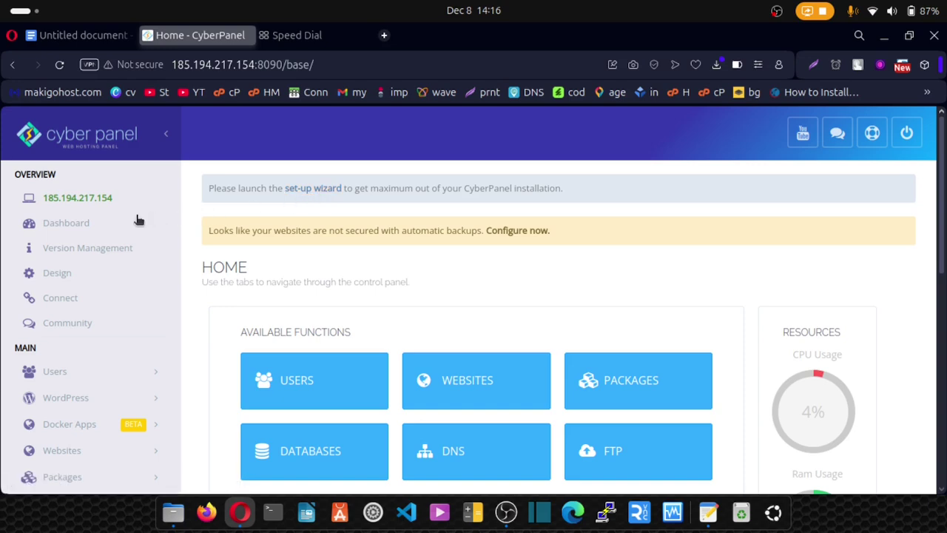
{"action": "scroll", "coordinate": [136, 236], "scroll_direction": "down", "scroll_amount": 1}
{"action": "scroll", "coordinate": [137, 235], "scroll_direction": "down", "scroll_amount": 1}
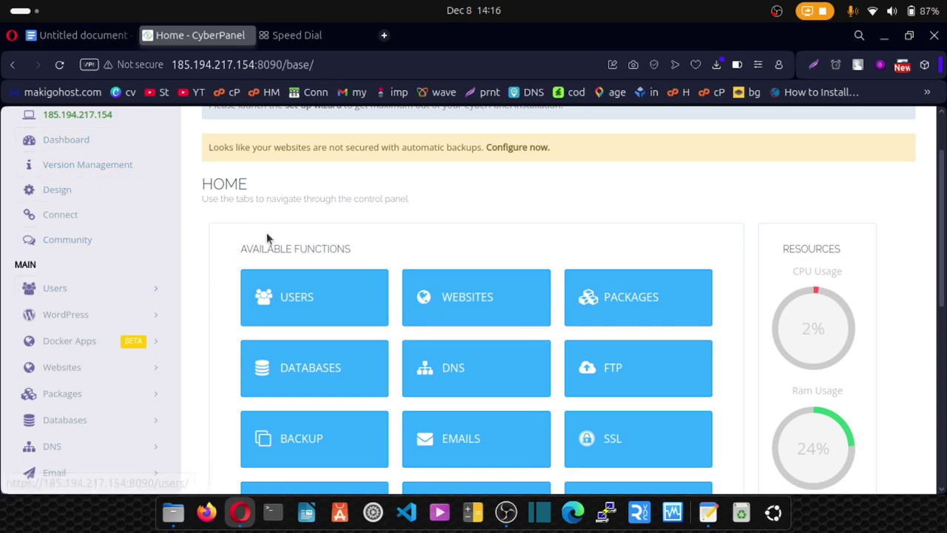
{"action": "scroll", "coordinate": [270, 234], "scroll_direction": "up", "scroll_amount": 3}
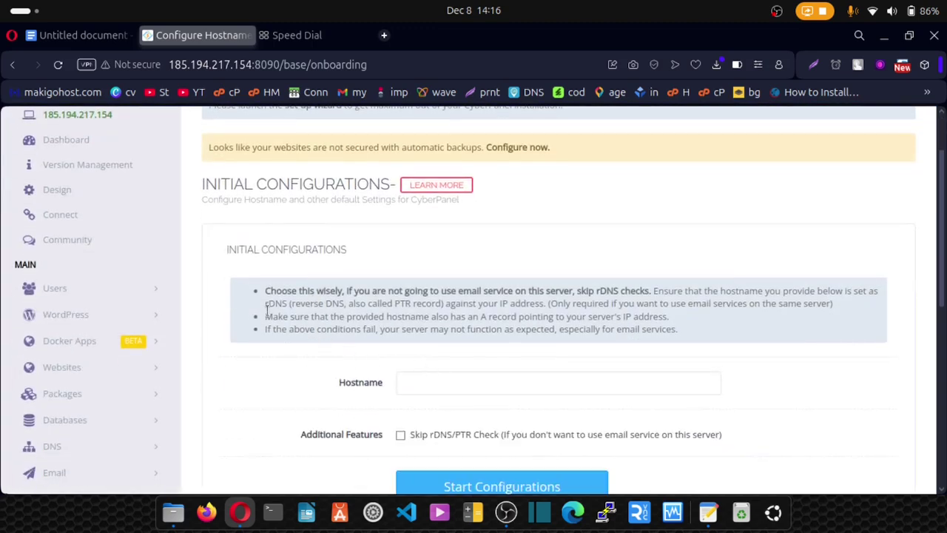
Step: Highlight the rDNS term in the Initial Configurations warning, then deselect it
{"action": "left_click_drag", "start_coordinate": [265, 303], "coordinate": [290, 306]}
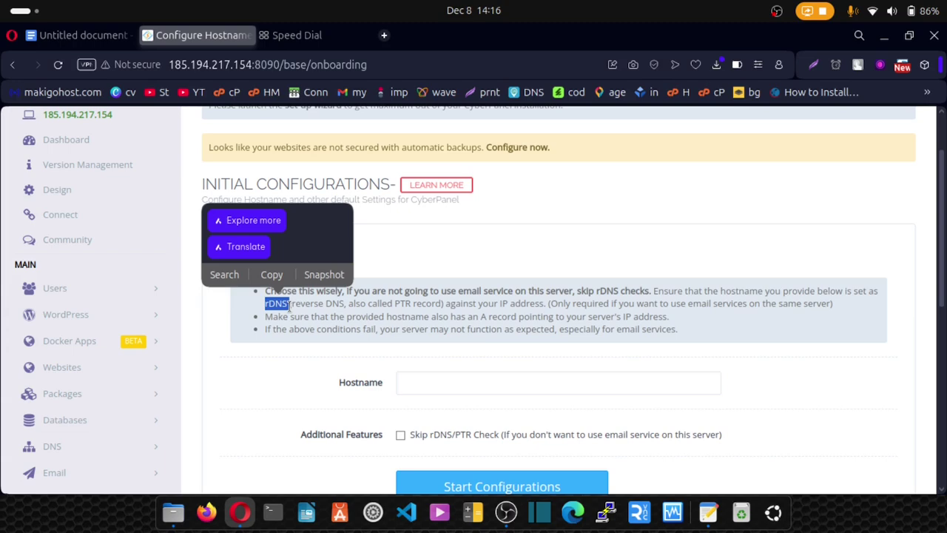
{"action": "left_click", "coordinate": [381, 343]}
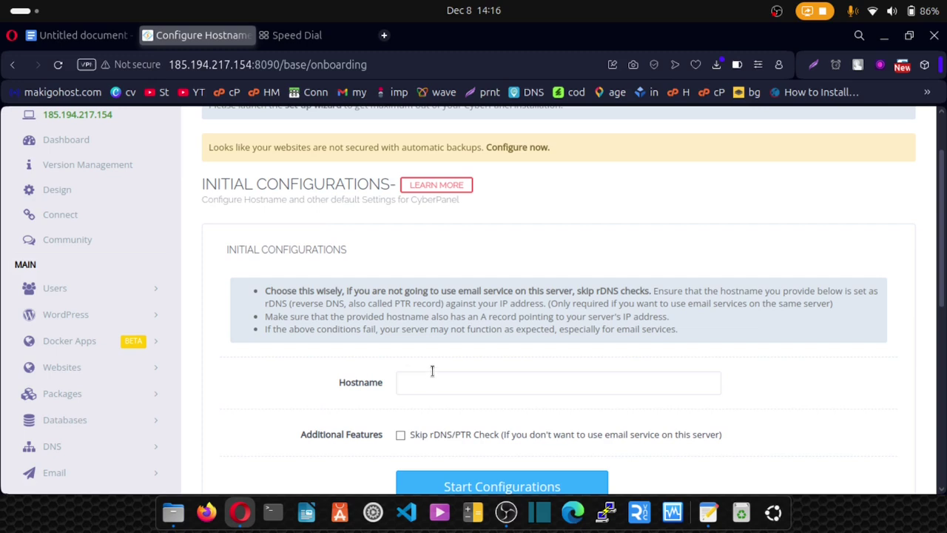